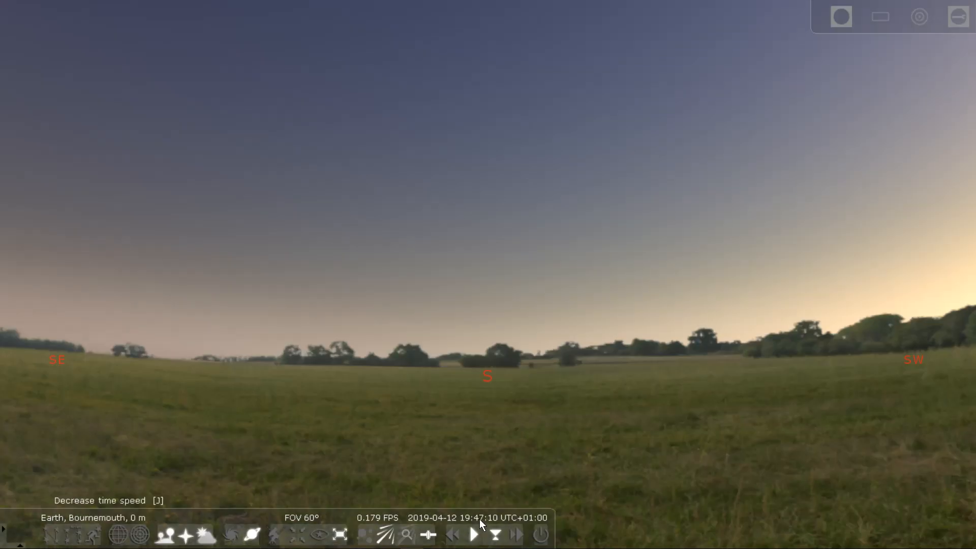
Step: Advance the simulated time to a dark sky at about 21:11 and restore the normal time rate
click(517, 535)
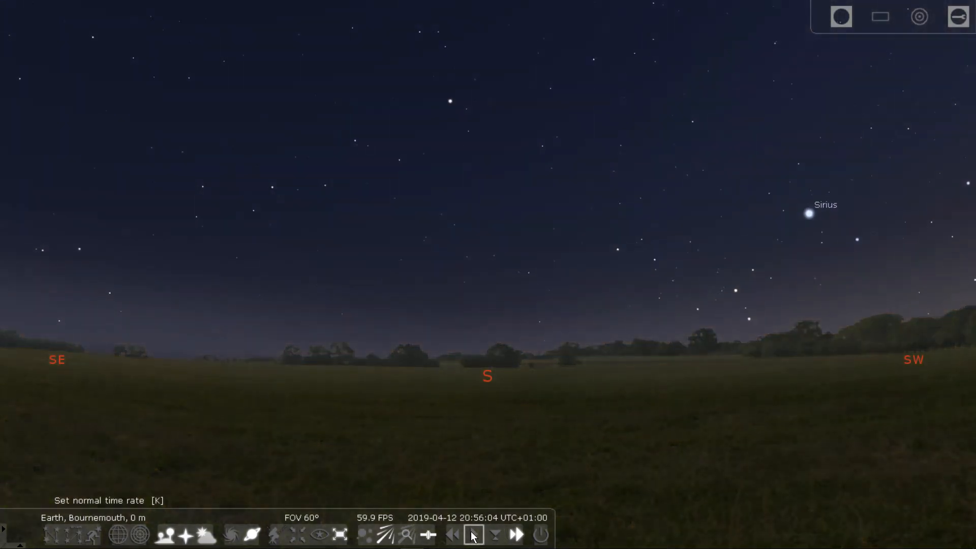
click(472, 534)
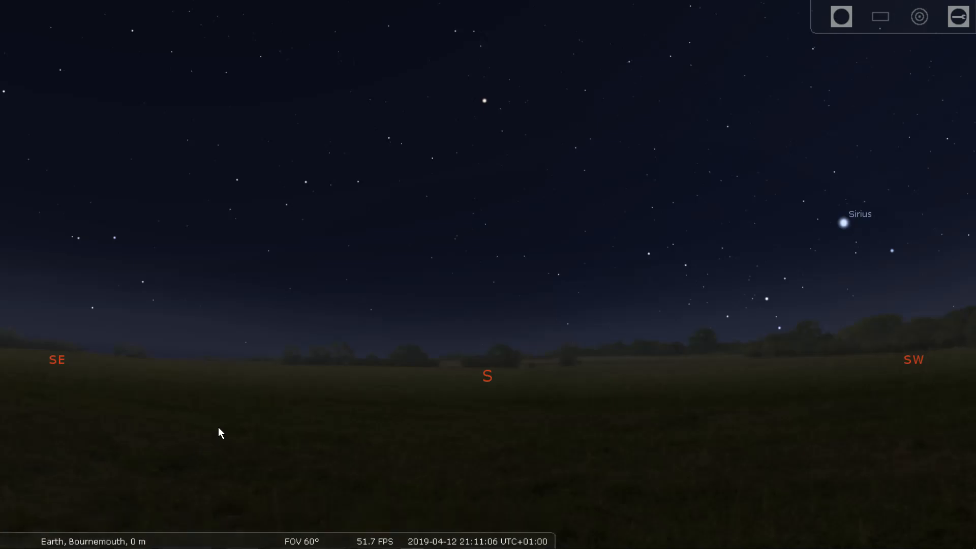
Step: Open the Oculars settings and rename the .80 lens to the owner's first name followed by "FR"
click(958, 16)
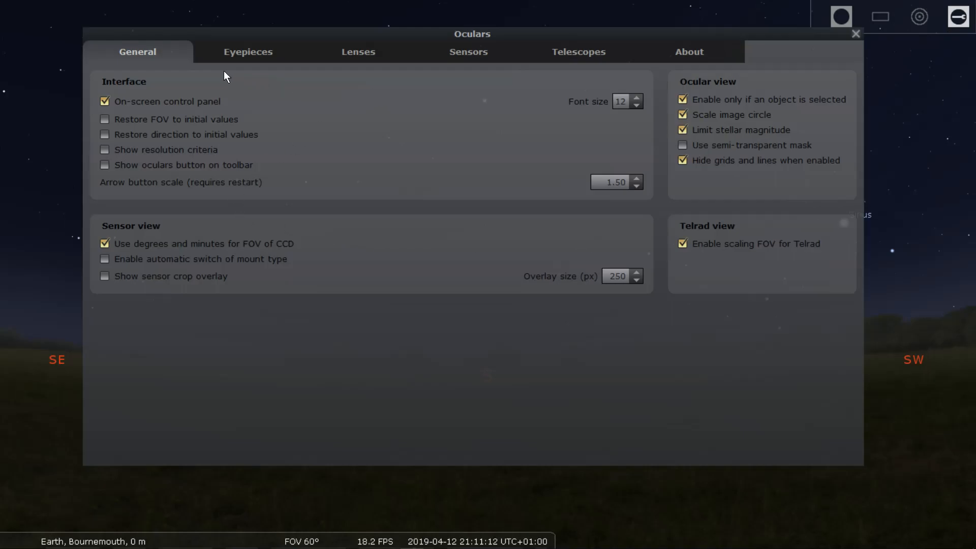
click(241, 55)
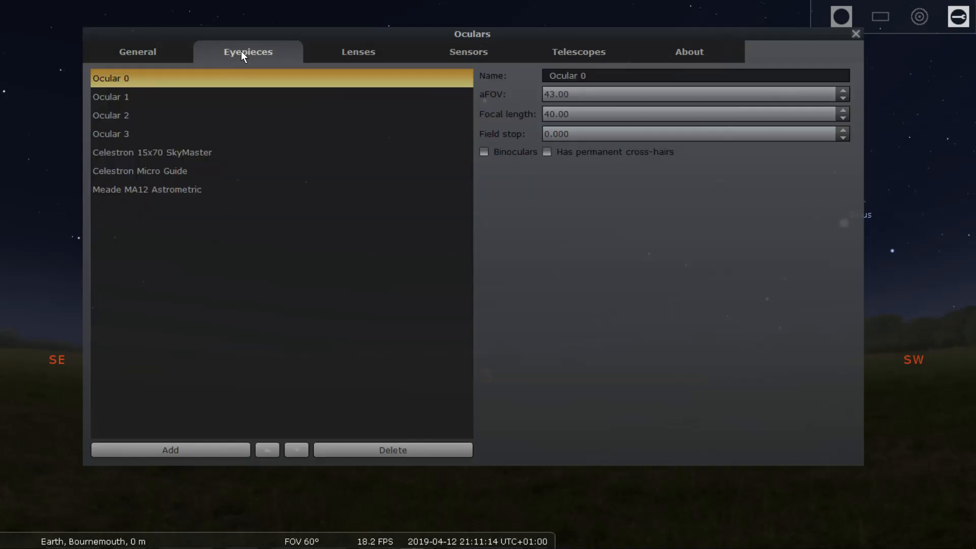
click(350, 54)
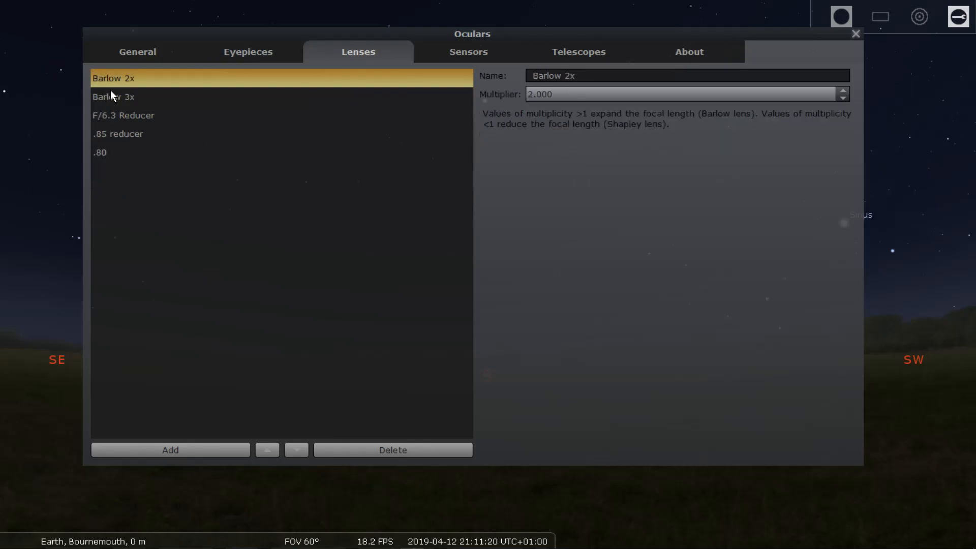
click(104, 152)
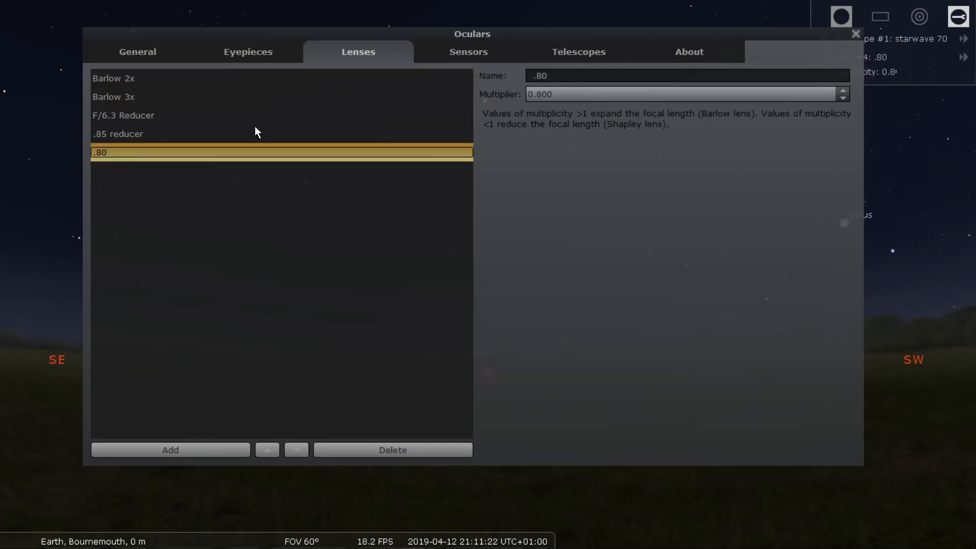
drag(549, 75, 515, 75)
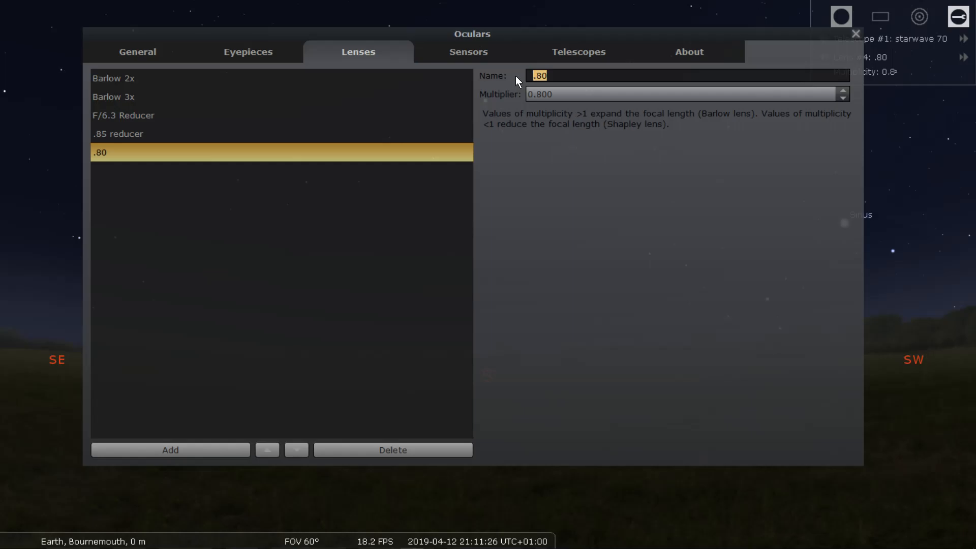
text(Garys FR)
Step: Set the multiplier of the owner's FR lens to 0.8
click(554, 95)
key(BackSpace)
key(BackSpace)
text(0000)
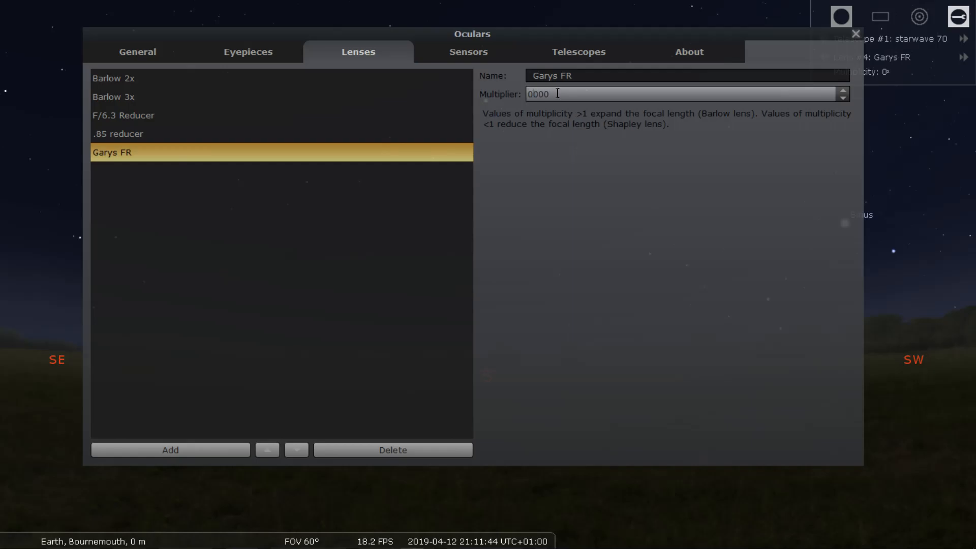
text(.)
key(Delete)
key(Delete)
key(Delete)
text(8)
Step: Put the owner's first name in front of "600D" in the name of the 600D sensor
click(457, 50)
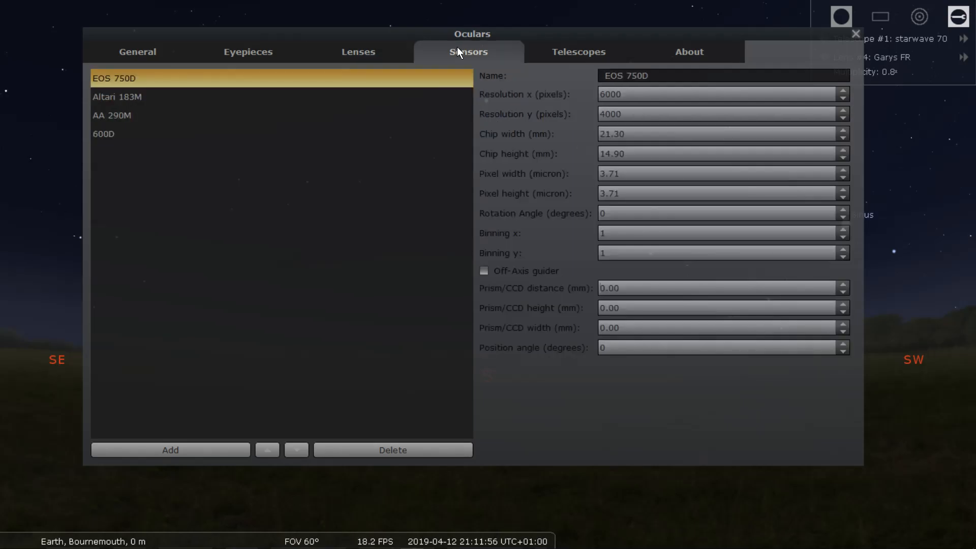
click(105, 135)
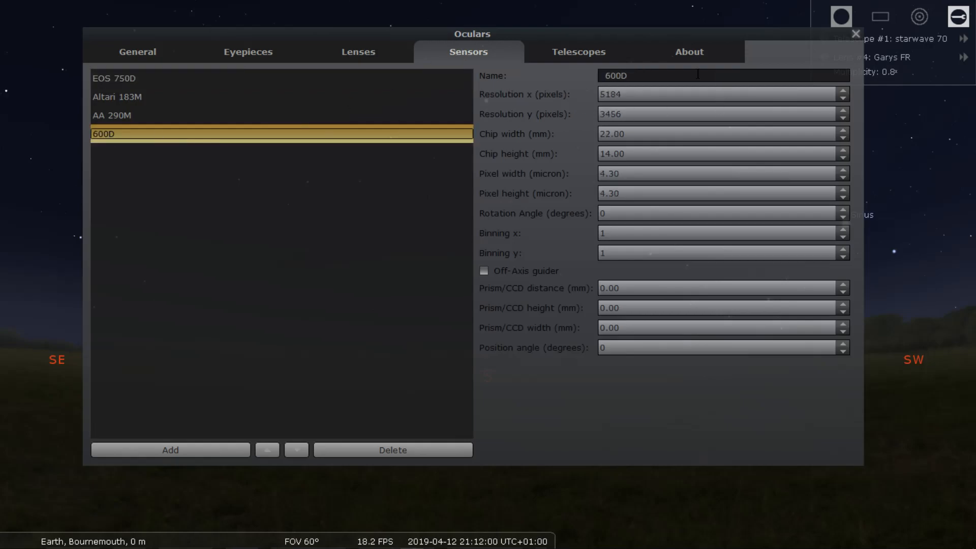
drag(636, 77, 598, 76)
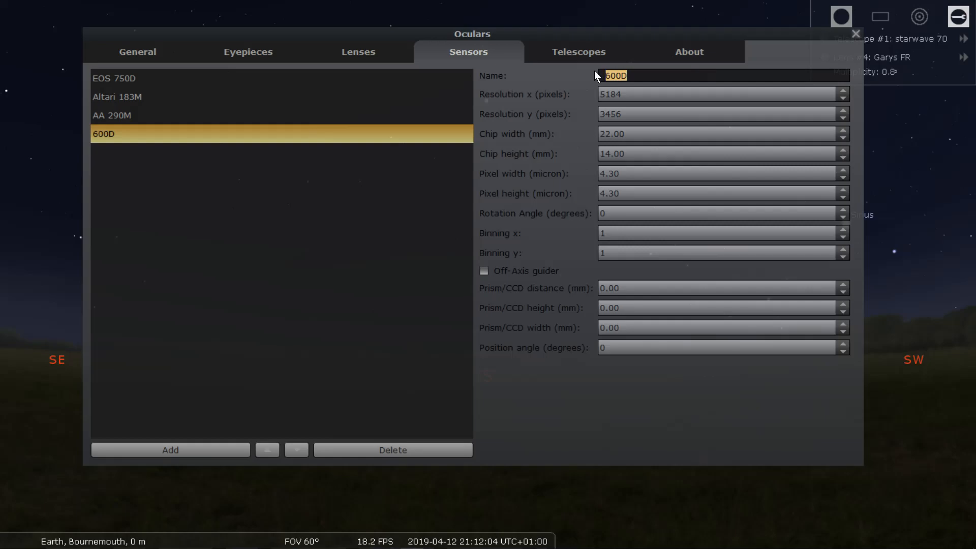
key(Left)
text(Gary's)
Step: Set the 600D sensor's horizontal resolution to 5184 pixels and its chip width to 22.30 mm
double_click(627, 95)
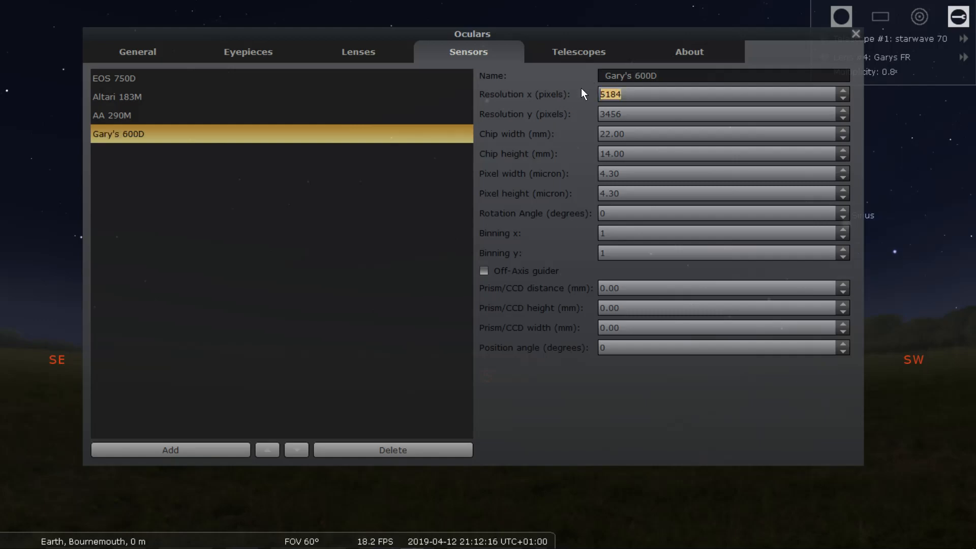
text(5184)
key(BackSpace)
key(BackSpace)
text(30)
Step: Add a new telescope and name it with the owner's first name followed by "70ED"
click(590, 51)
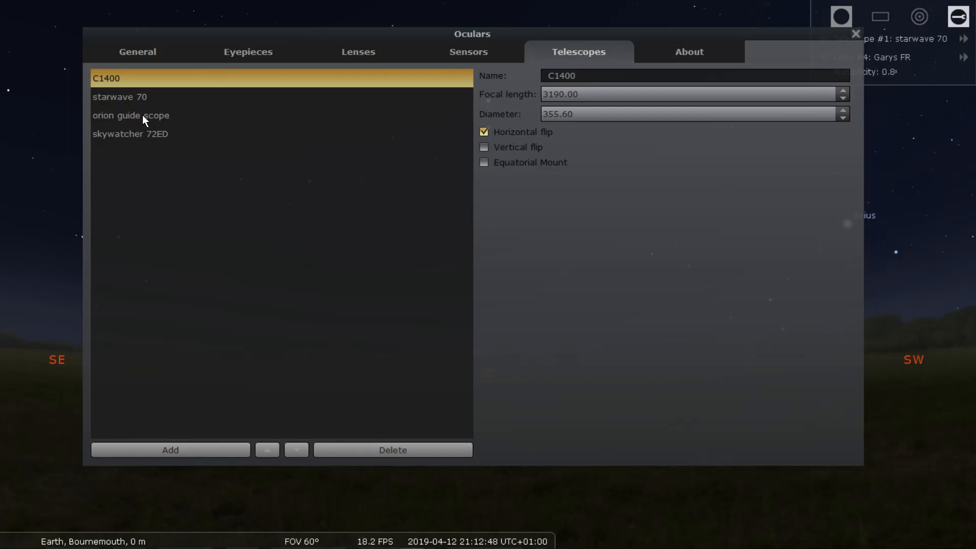
click(138, 98)
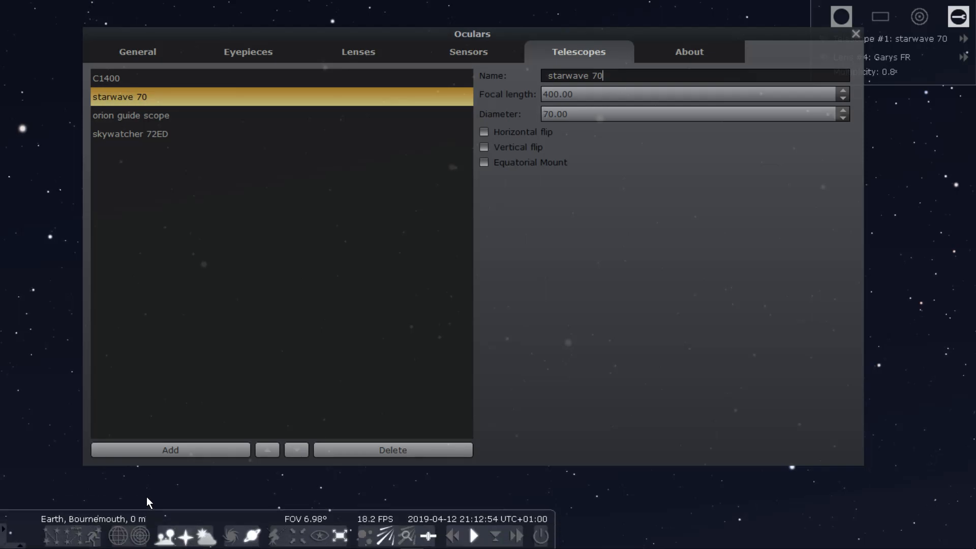
click(166, 447)
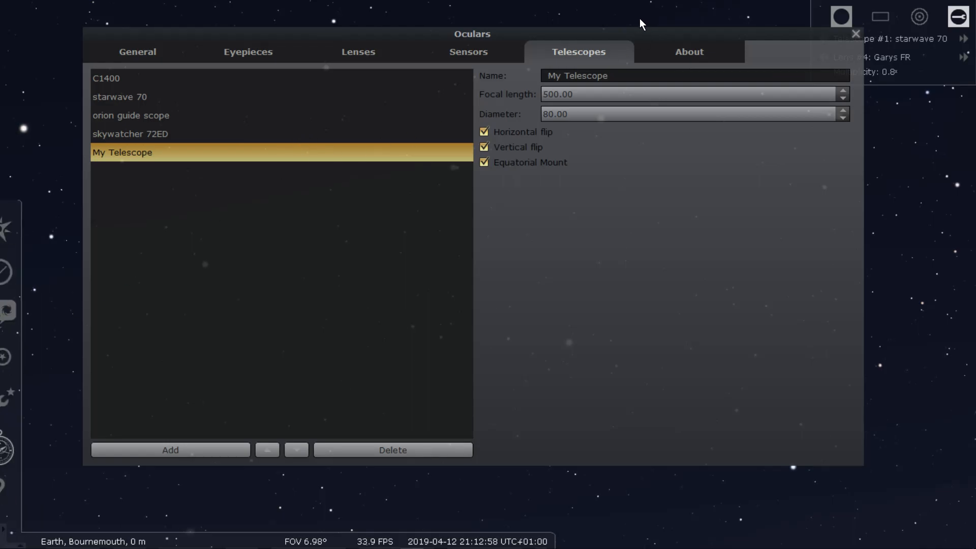
drag(625, 74, 500, 65)
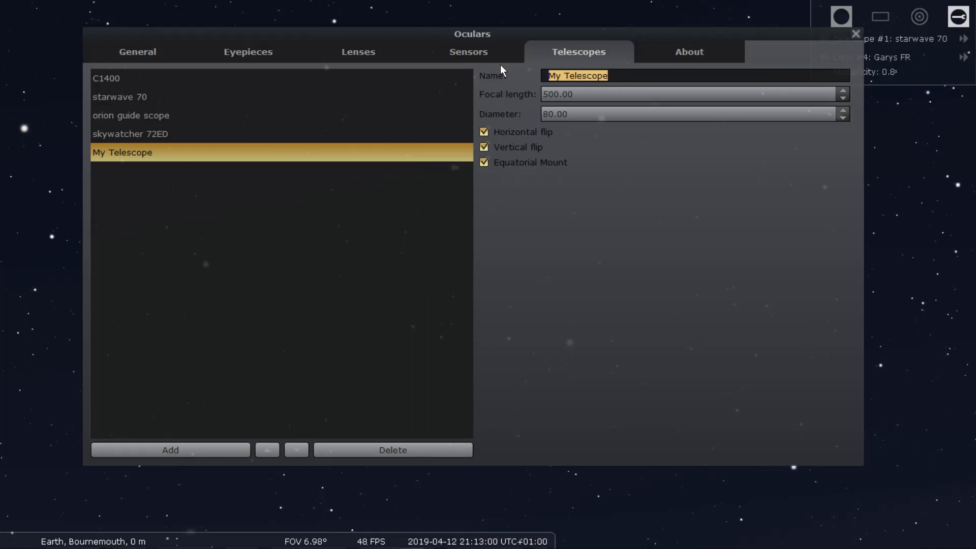
text(Ga)
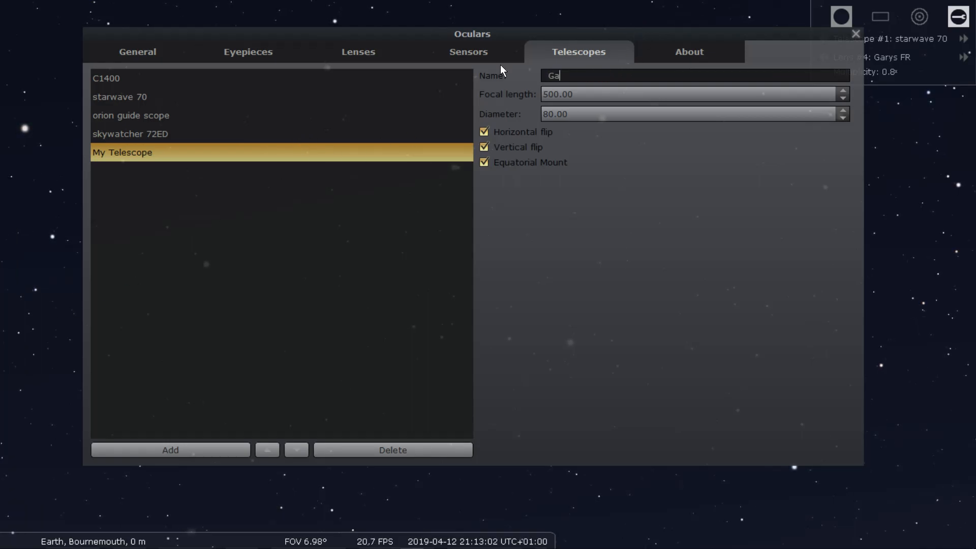
text(rys 70ED)
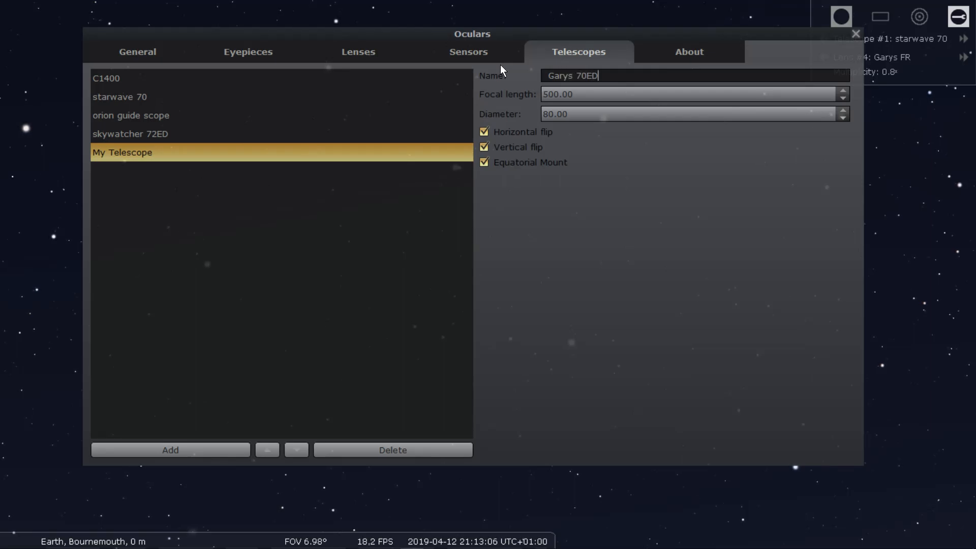
Step: Set the new 70ED telescope's focal length to 420 and its diameter to 70
click(586, 90)
drag(579, 95, 497, 94)
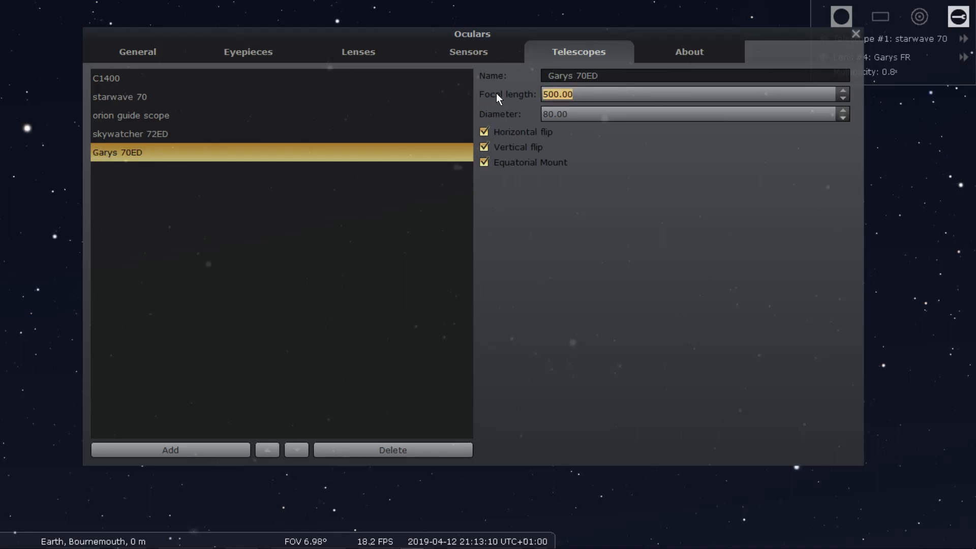
text(420)
drag(579, 117, 508, 130)
text(70)
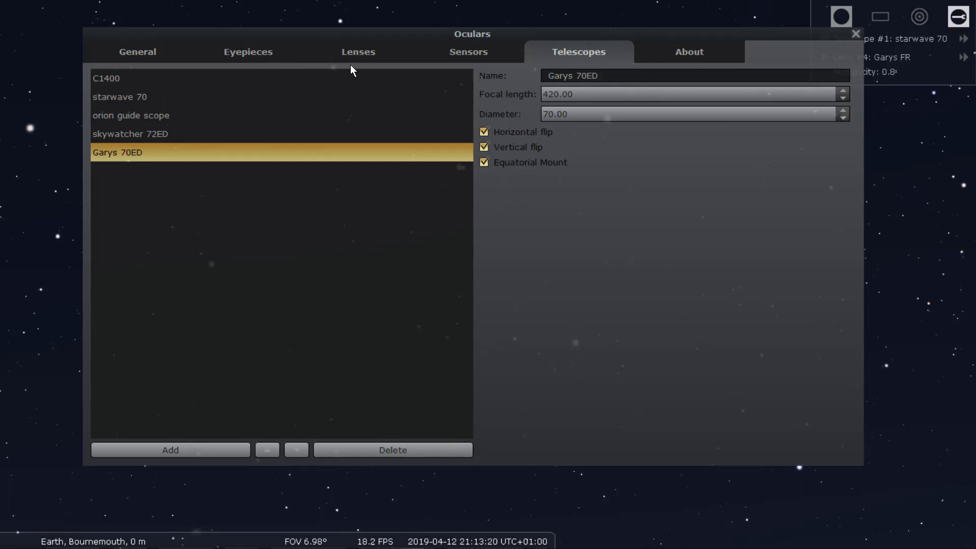
Step: Add a new sensor with default values, reselect the 600D sensor, and close the Oculars settings
click(354, 51)
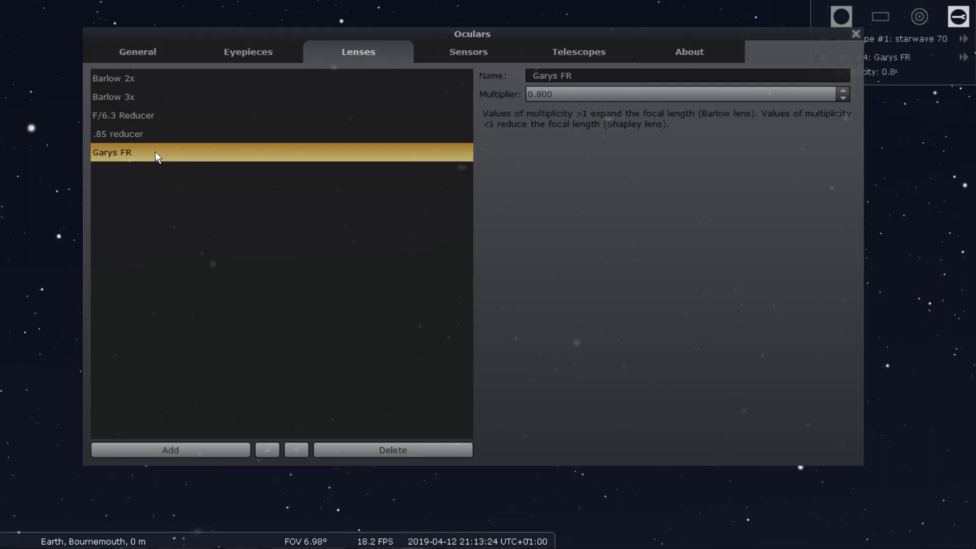
click(456, 53)
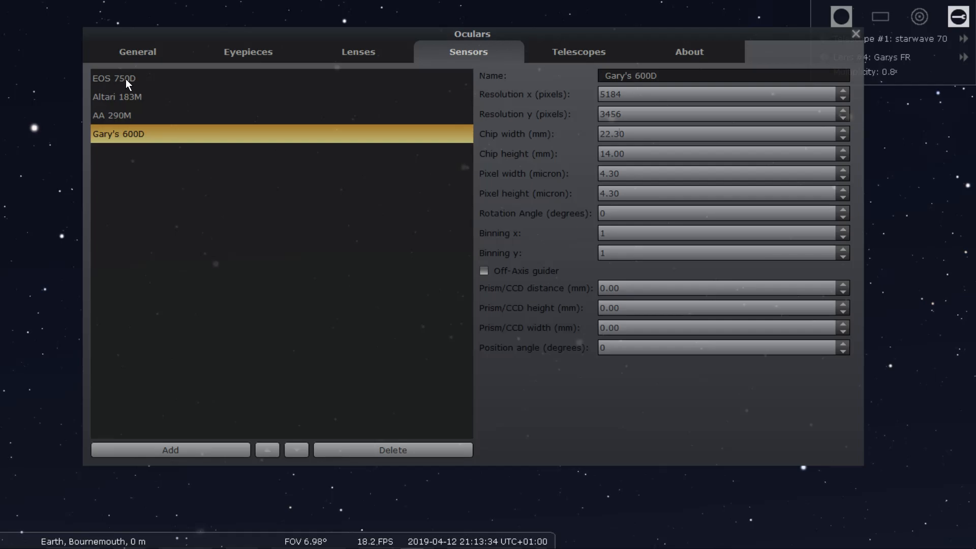
click(173, 448)
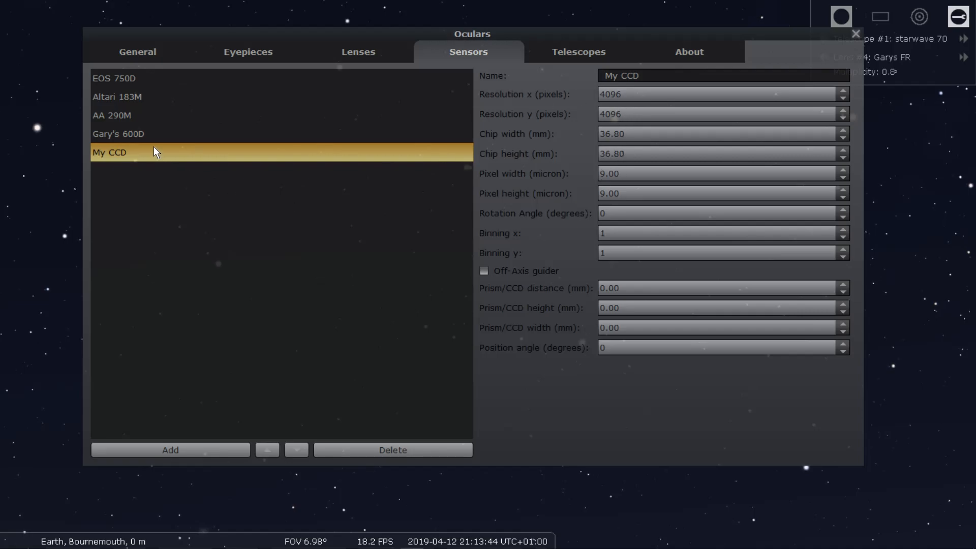
click(133, 135)
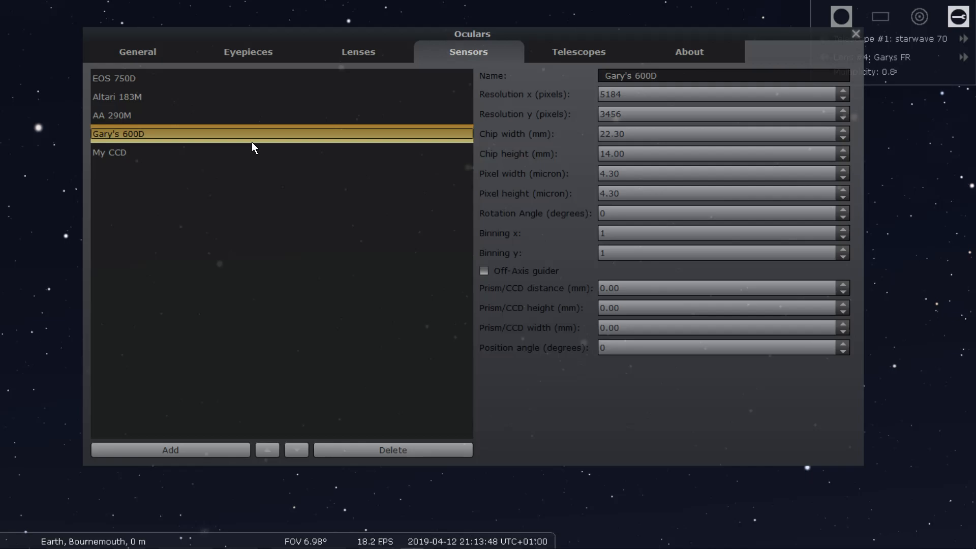
click(572, 57)
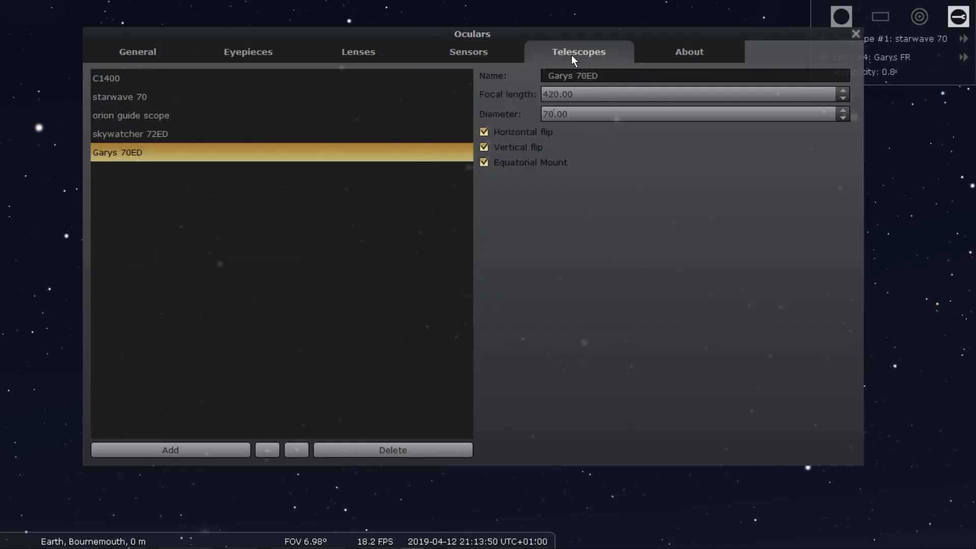
click(856, 34)
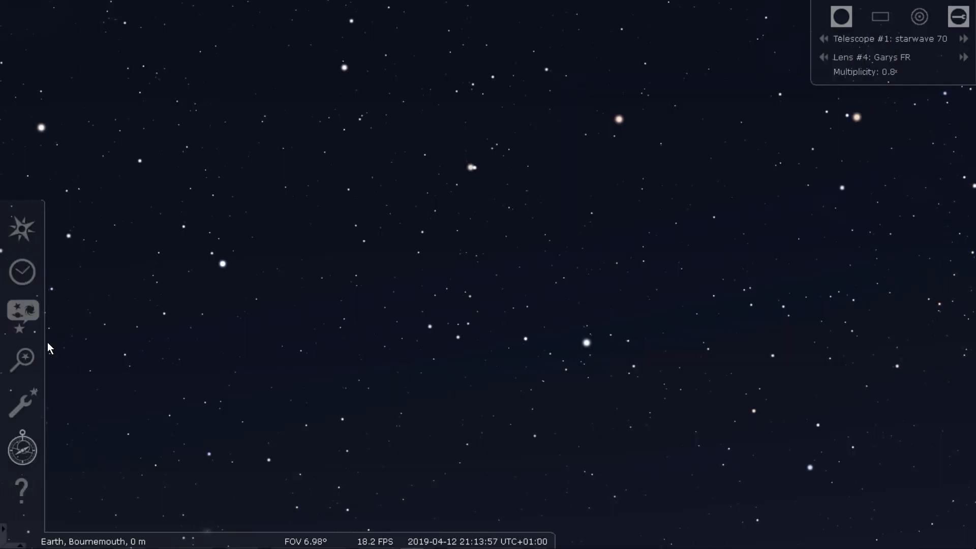
Step: Search for the object M101 and centre the view on it
click(27, 359)
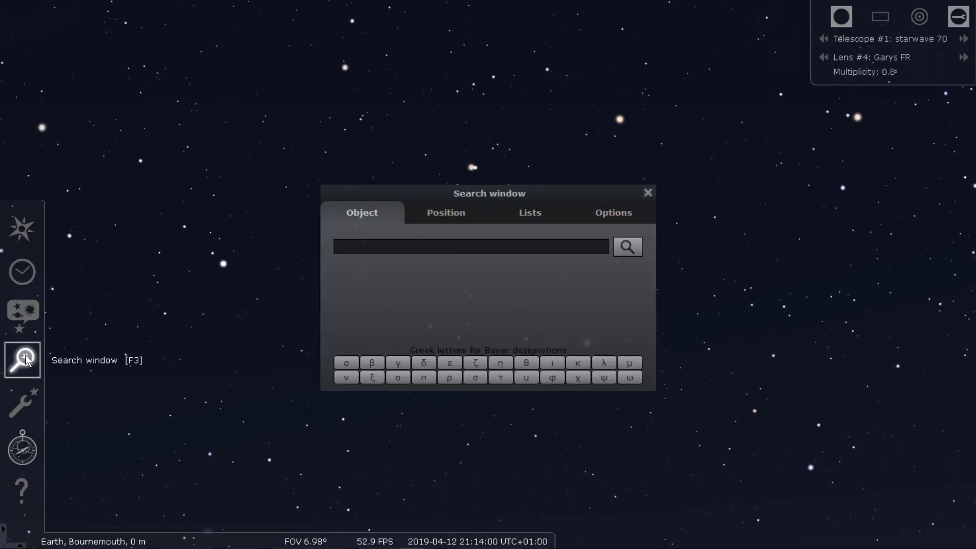
text(m)
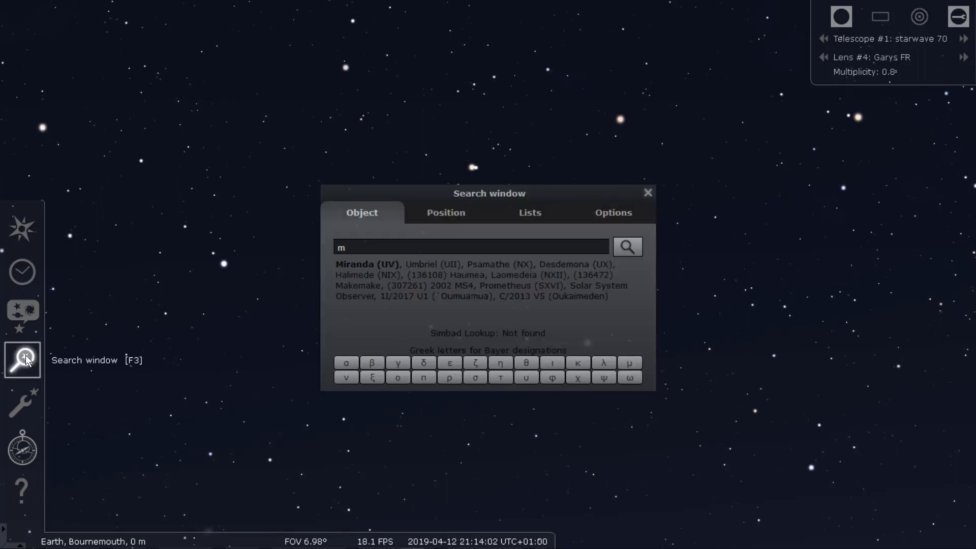
text(101)
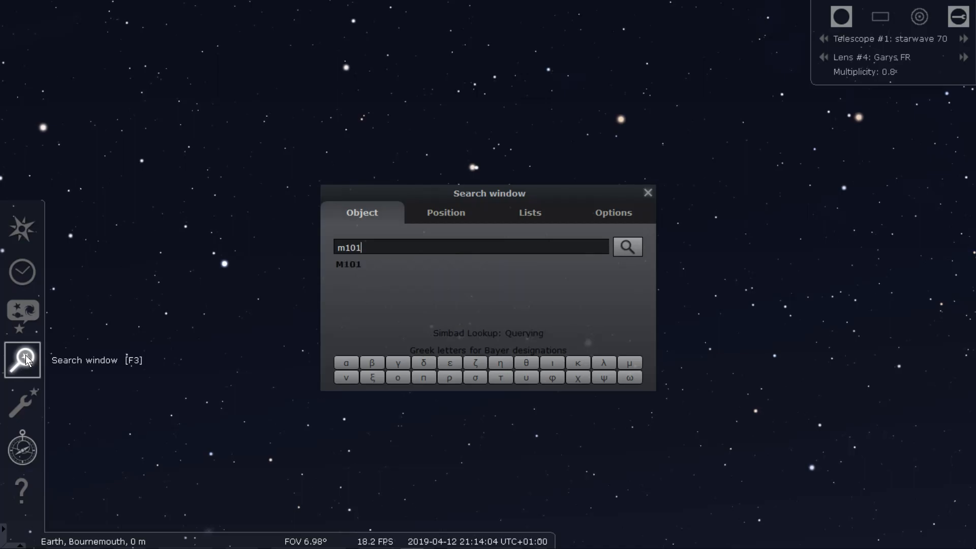
key(Return)
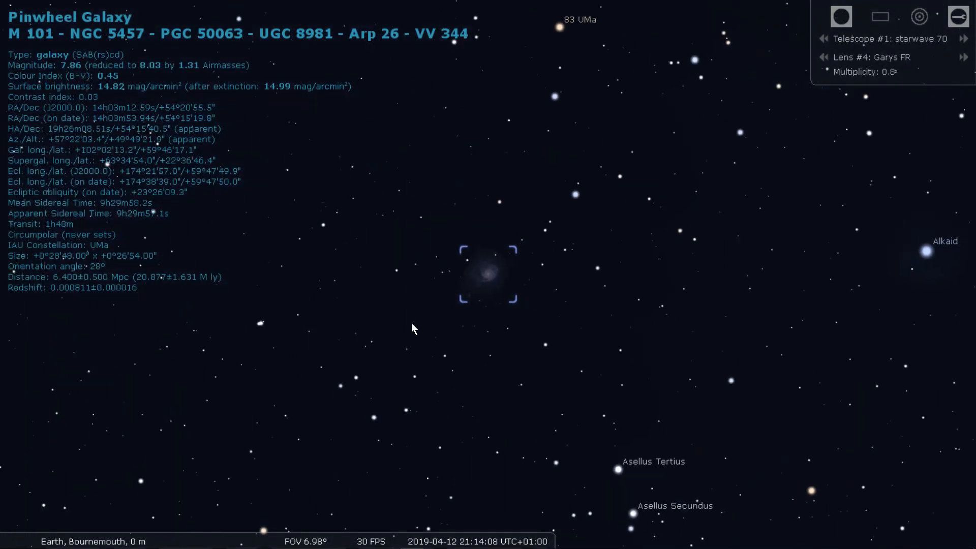
Step: Overlay the image sensor frame on M101 and cycle through the AA 290M, Altari 183M and EOS 750D sensors back to the 600D
click(876, 20)
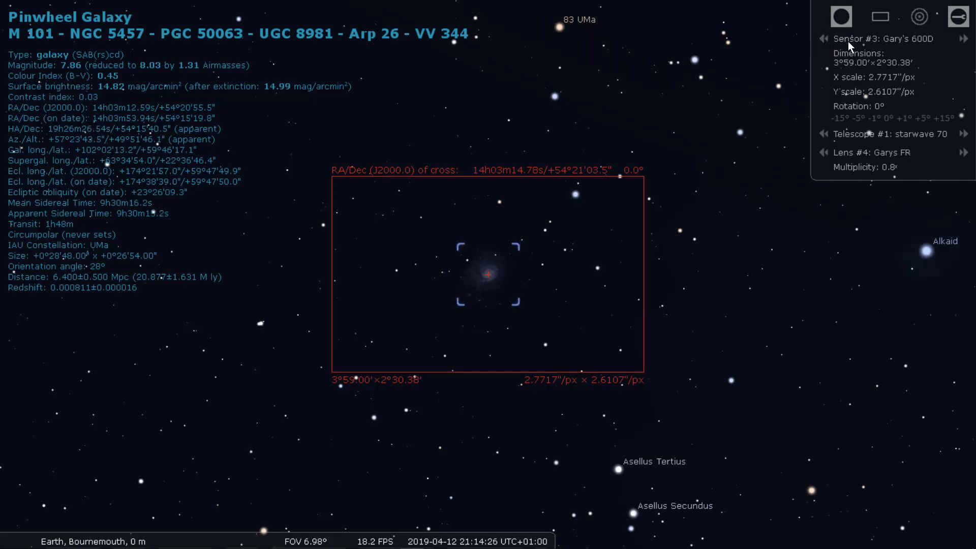
click(820, 39)
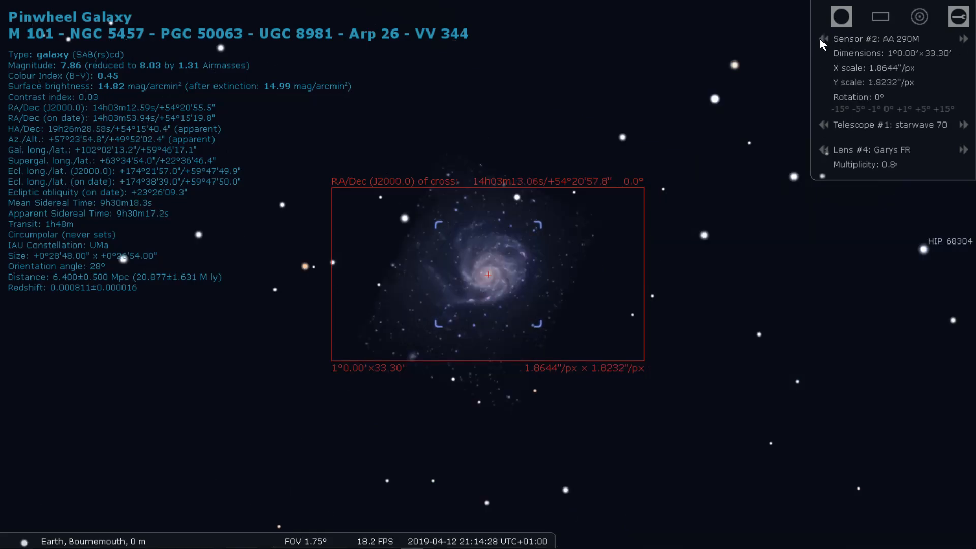
click(820, 38)
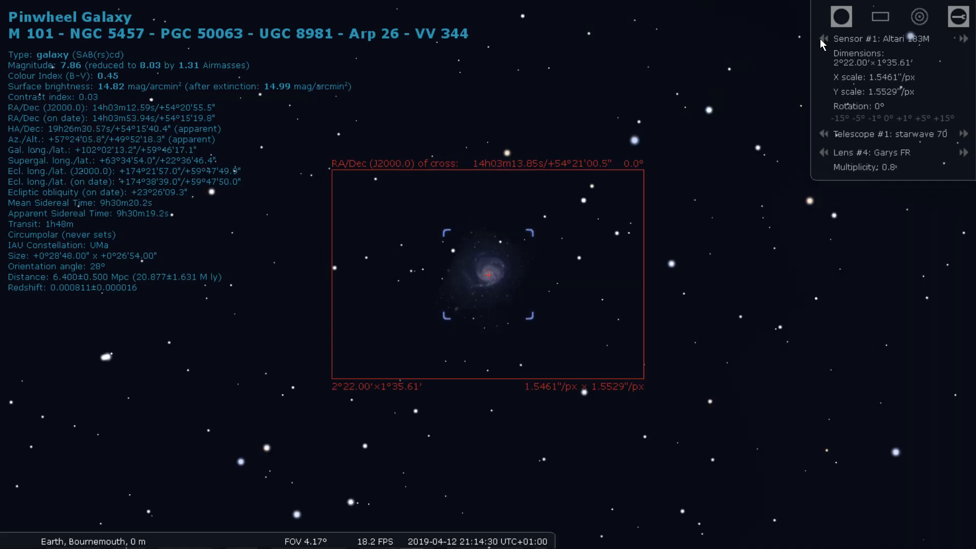
click(820, 39)
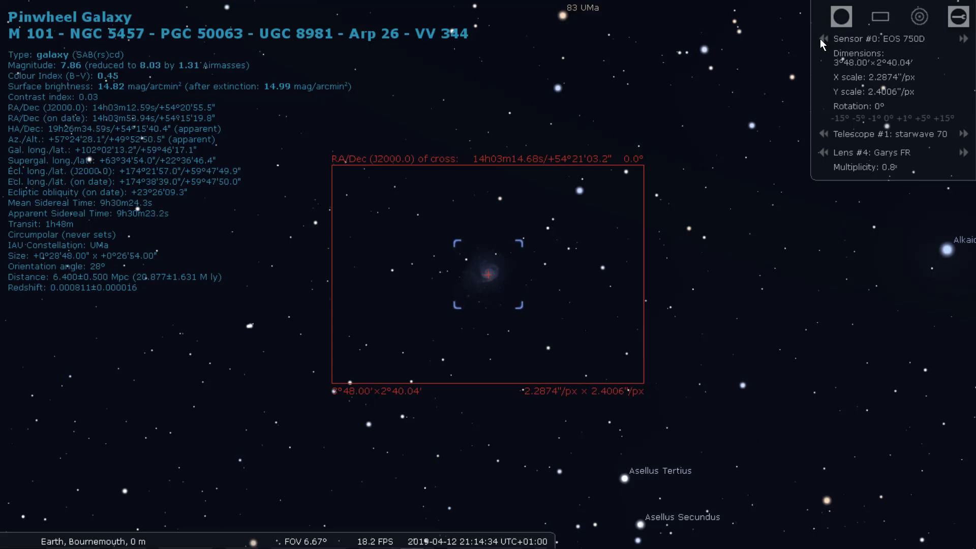
click(820, 39)
click(821, 39)
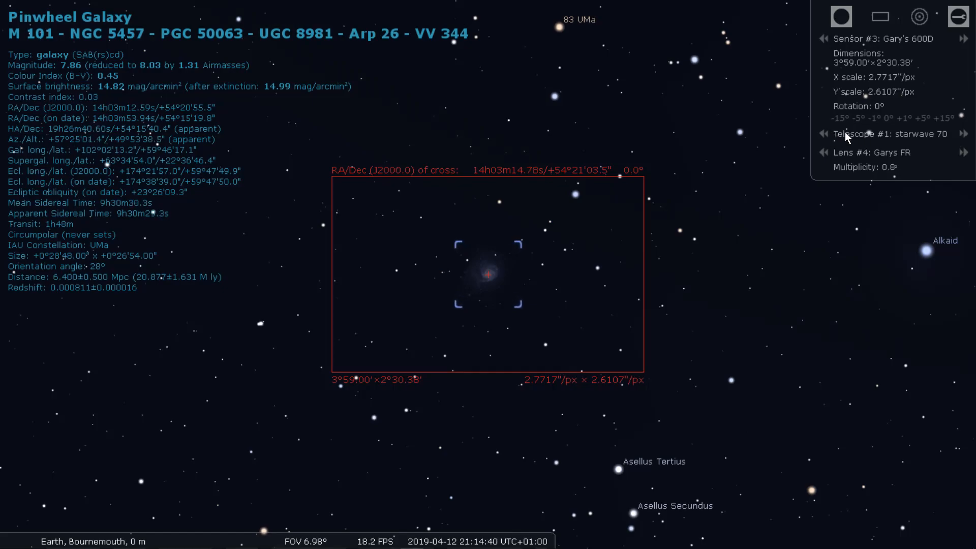
Step: Cycle the framing preview of M101 through the C1400, custom 70ED and skywatcher 72ED telescopes back to the C1400
click(822, 134)
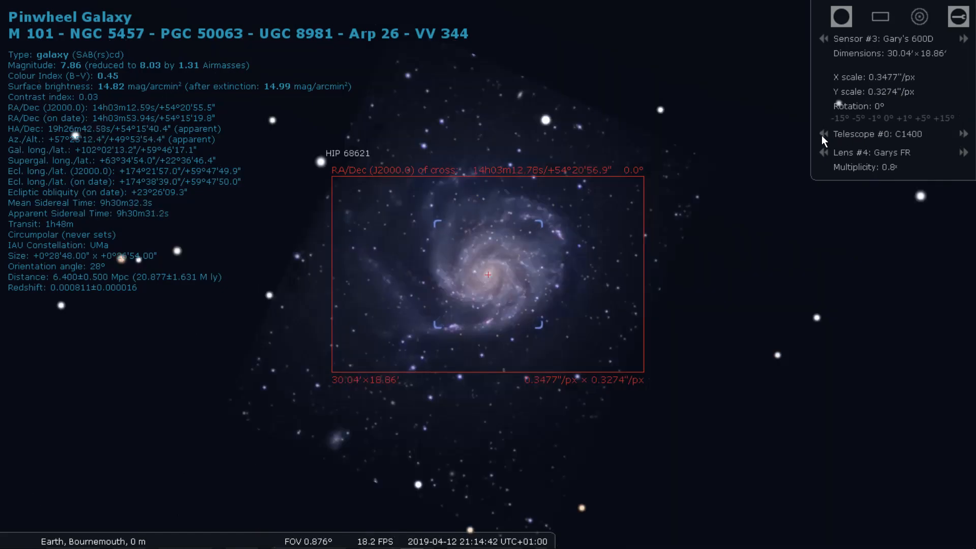
click(821, 135)
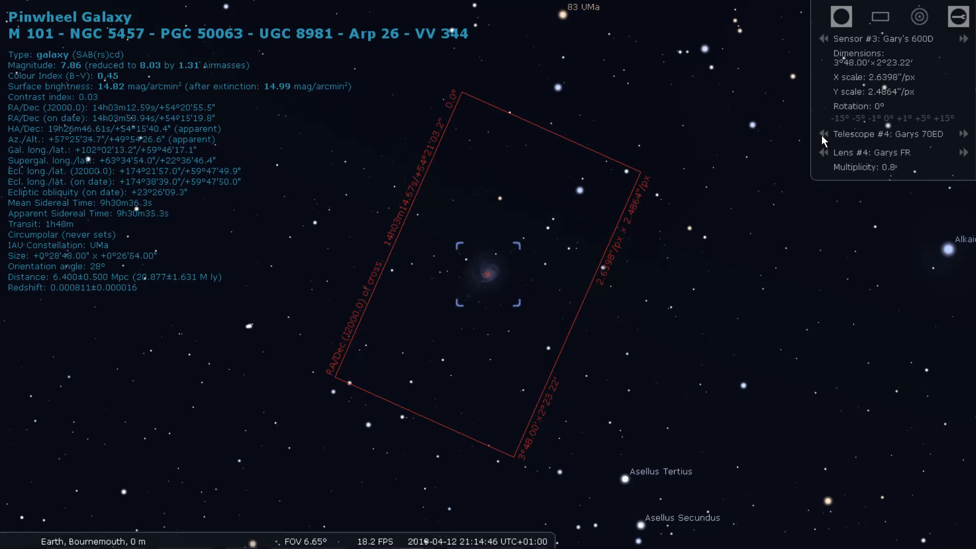
click(822, 134)
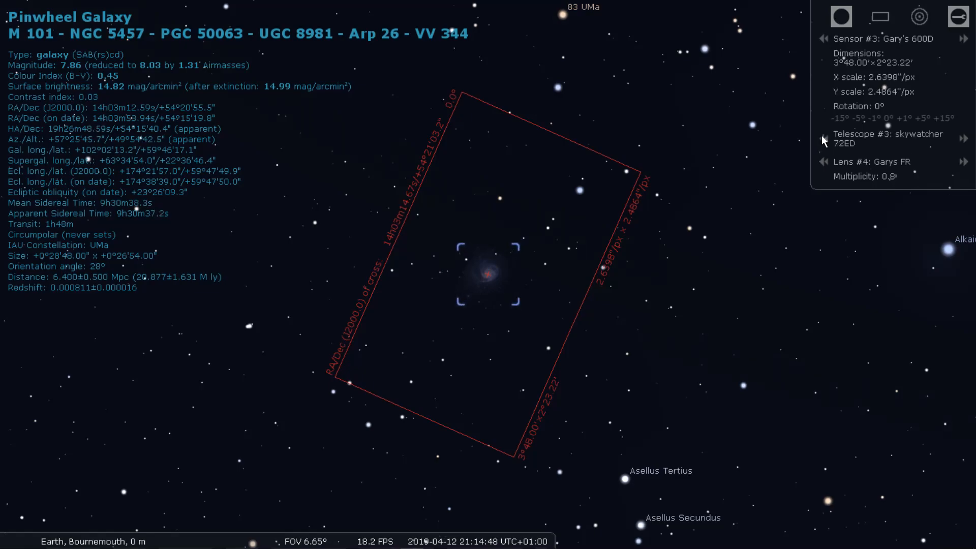
click(821, 134)
click(822, 134)
click(821, 135)
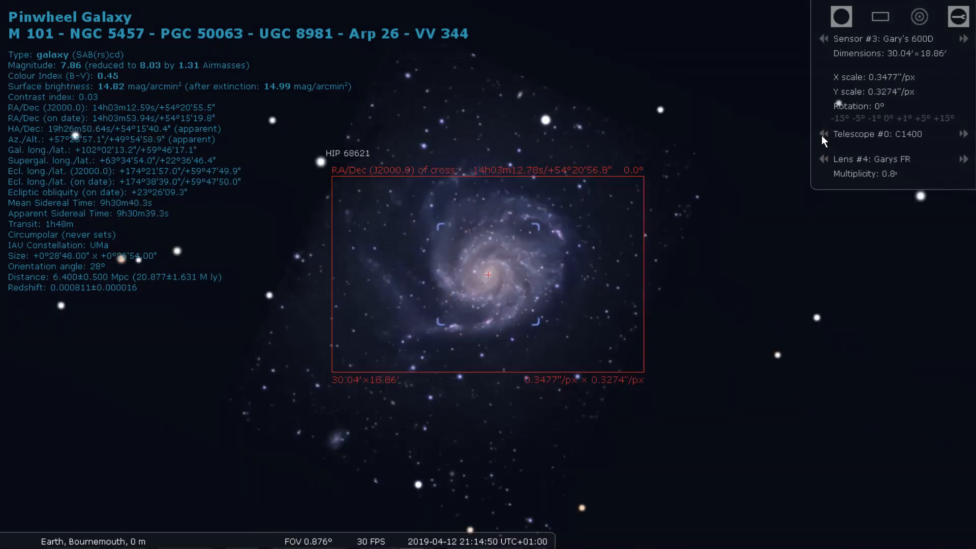
Step: Compare the sensor frames of the starwave 70, orion guide scope and custom 70ED telescopes, ending on the starwave 70
click(966, 135)
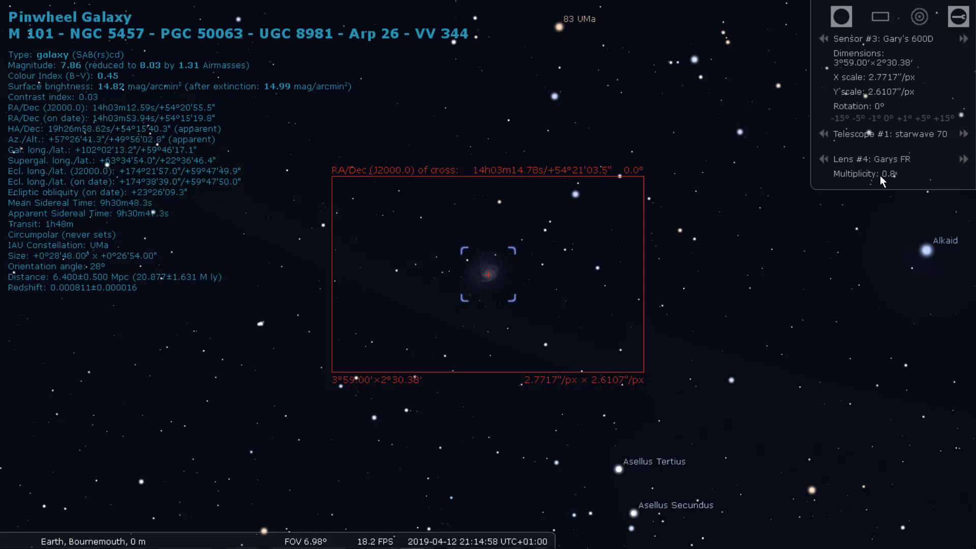
click(964, 135)
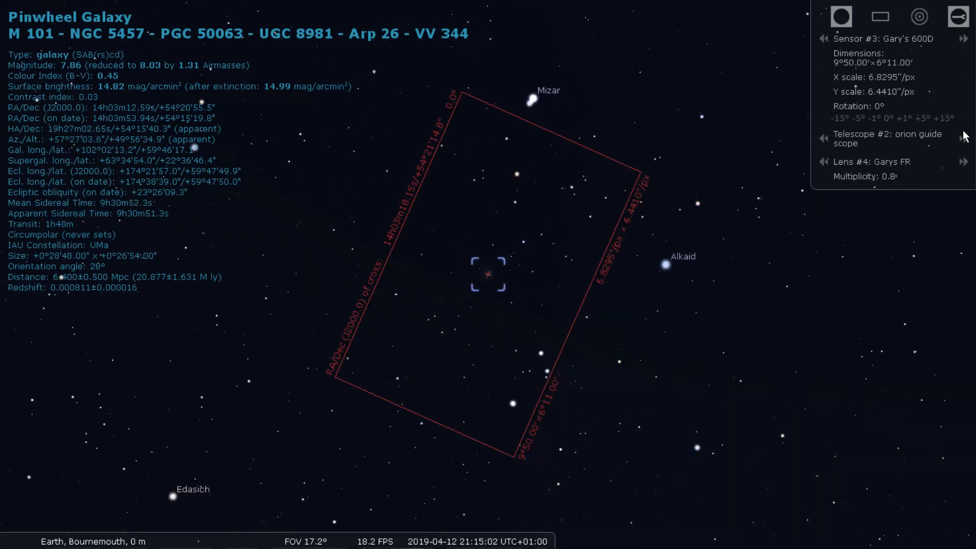
click(825, 138)
click(825, 138)
click(826, 138)
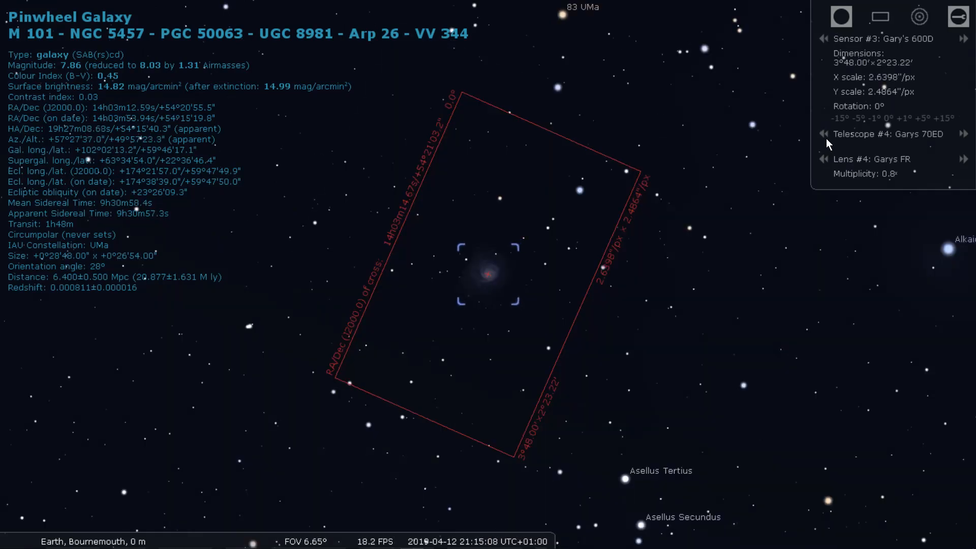
click(960, 137)
click(959, 136)
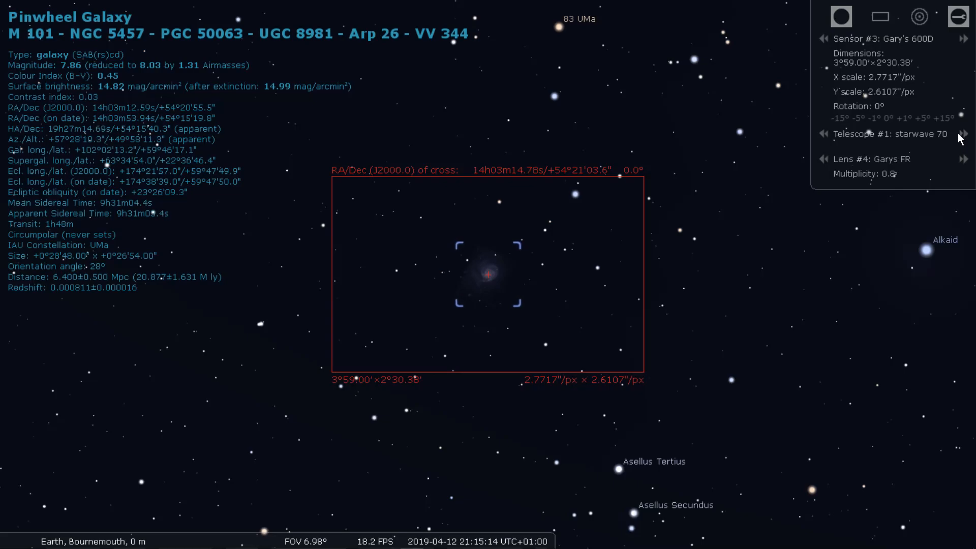
Step: Turn off horizontal and vertical flip for the custom 70ED telescope in the Oculars settings and close them
click(959, 18)
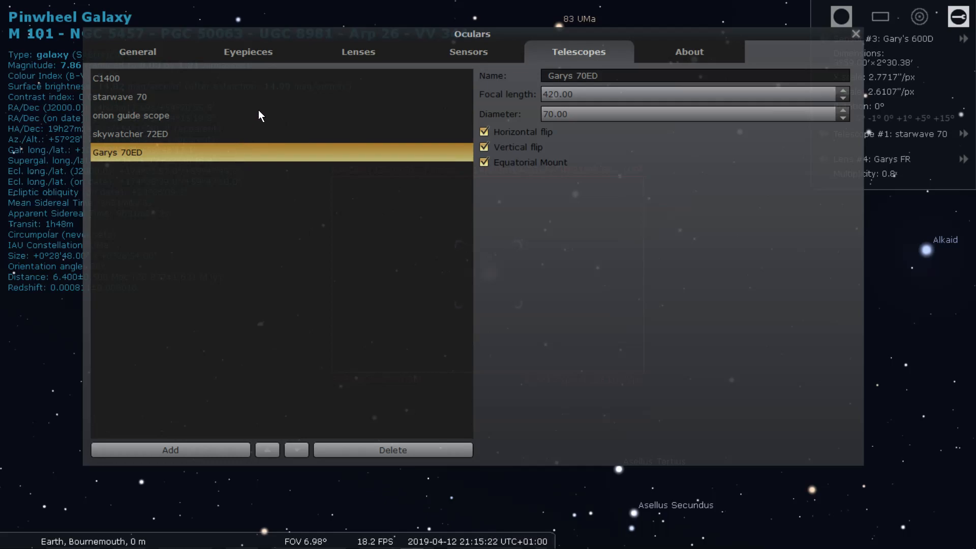
click(271, 96)
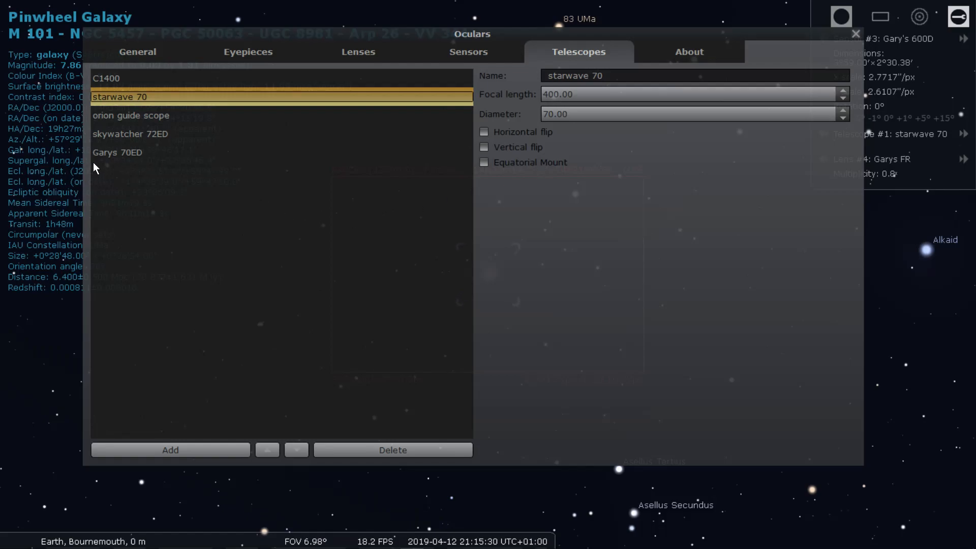
click(118, 154)
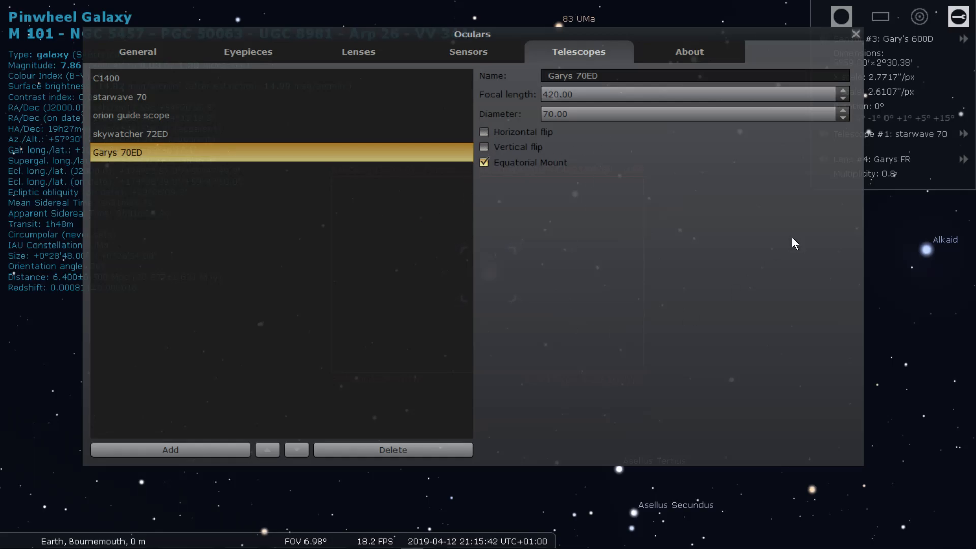
click(855, 34)
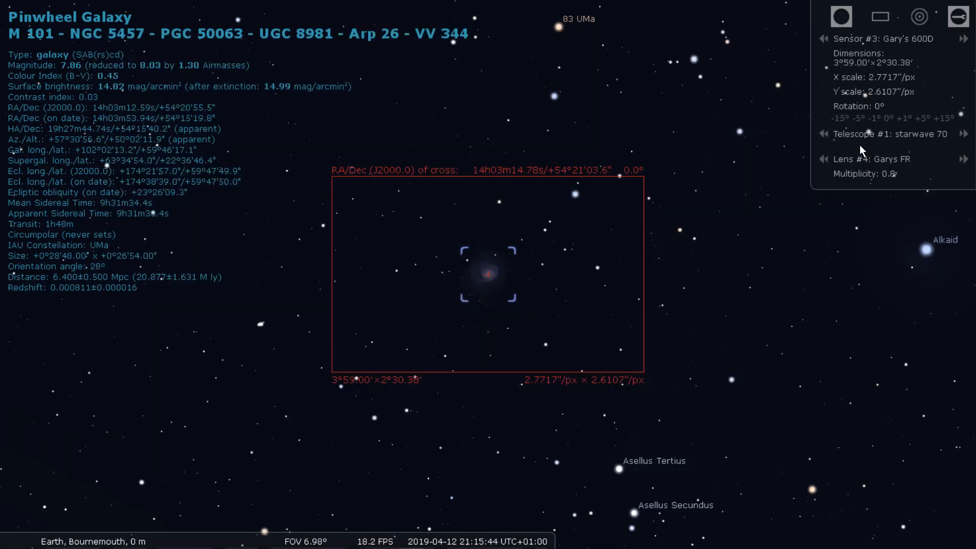
Step: Switch the preview between the custom 70ED and starwave 70 telescopes to compare frame orientation, ending on the 70ED
click(824, 132)
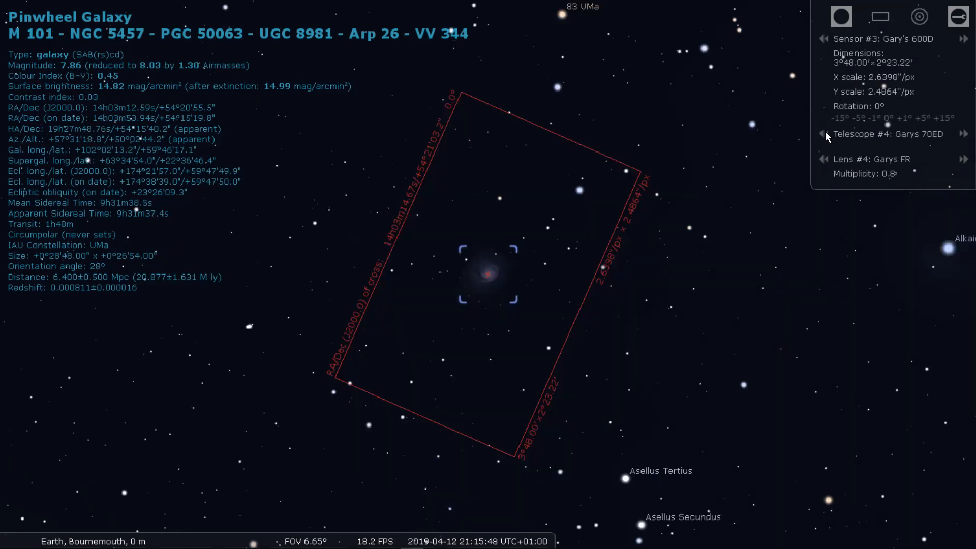
click(824, 132)
click(824, 133)
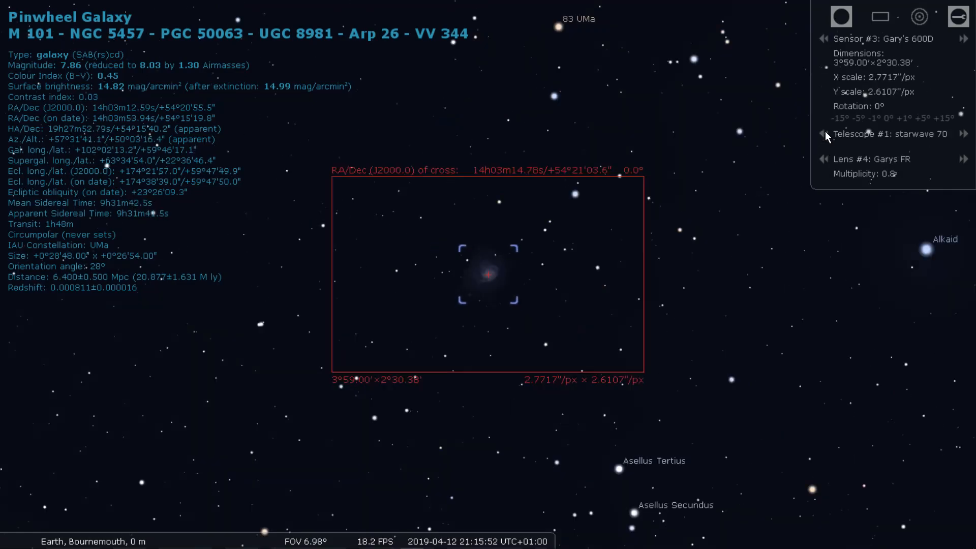
click(825, 133)
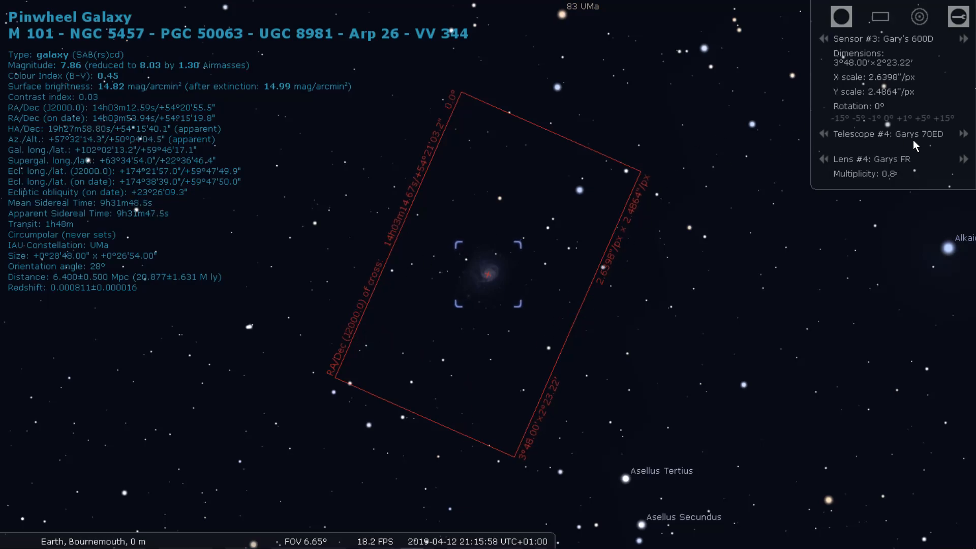
Step: Enable Equatorial Mount for the starwave 70 telescope in the Oculars settings and close them
click(955, 16)
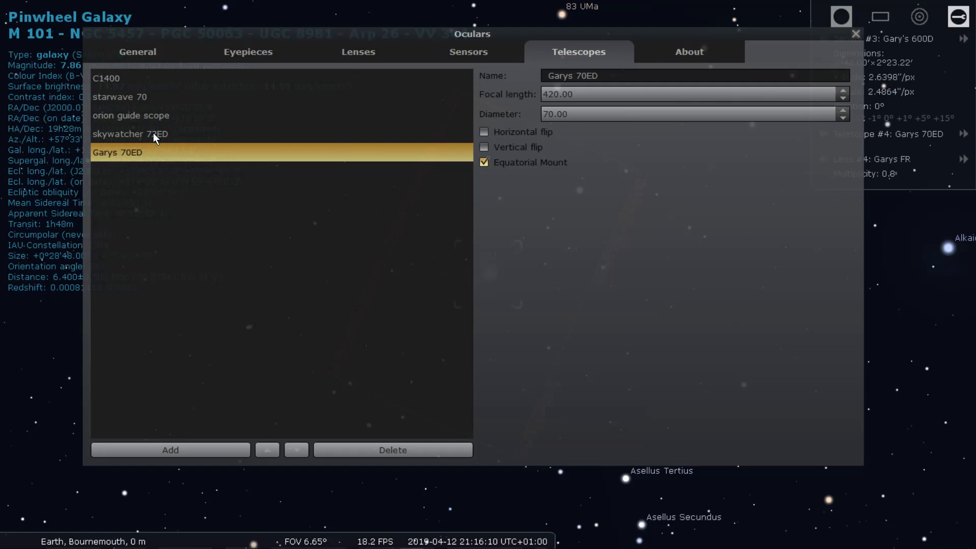
click(134, 99)
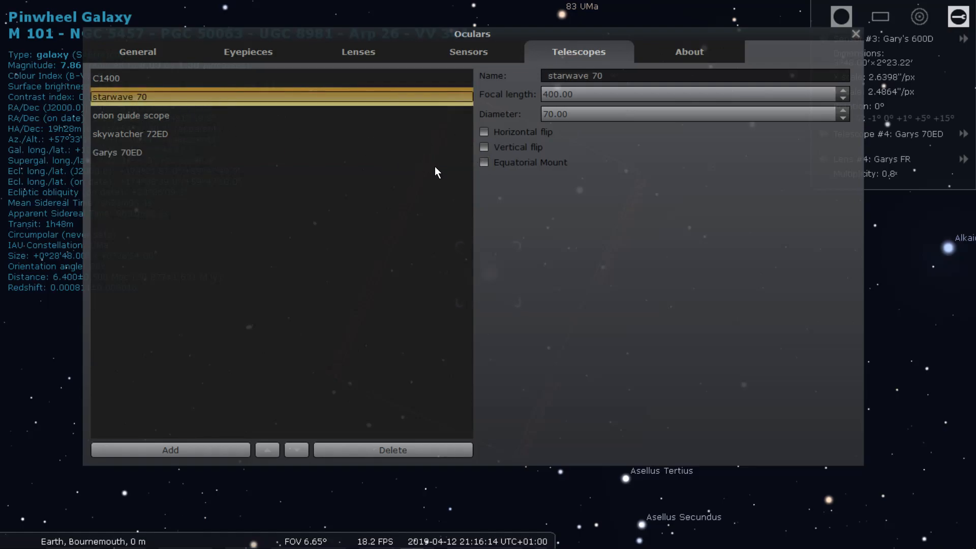
click(486, 162)
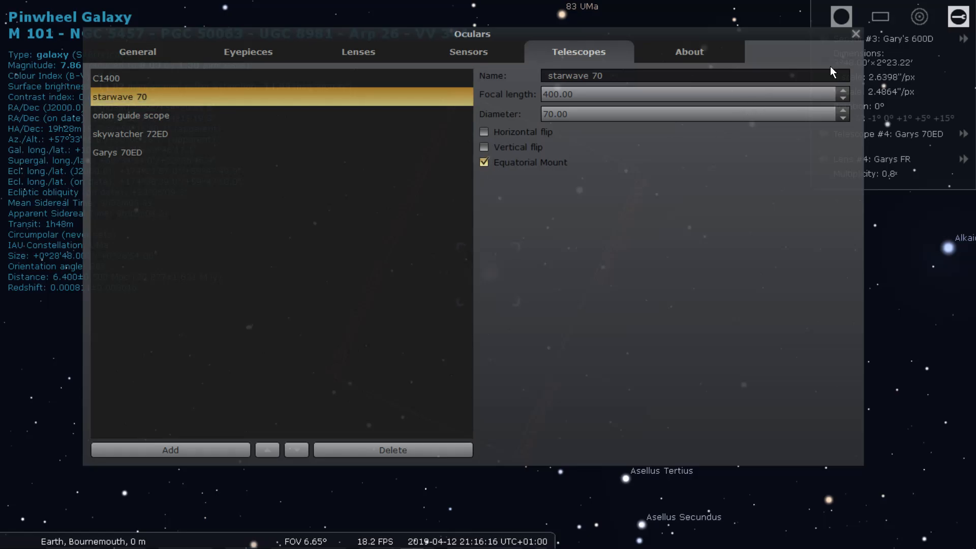
click(855, 34)
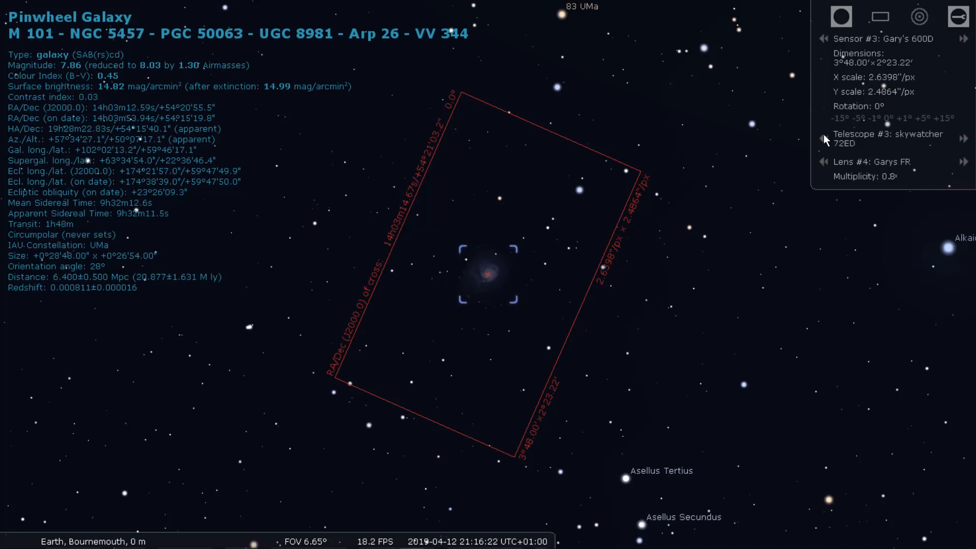
Step: Cycle the telescopes to check the starwave 70's frame orientation with its new mount setting, and return to the custom 70ED
click(824, 135)
click(823, 136)
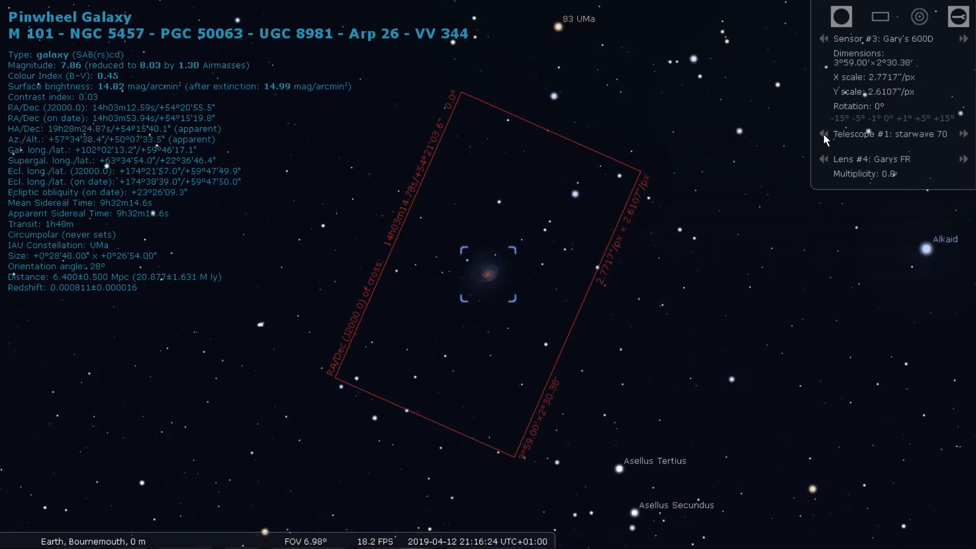
click(824, 136)
click(823, 134)
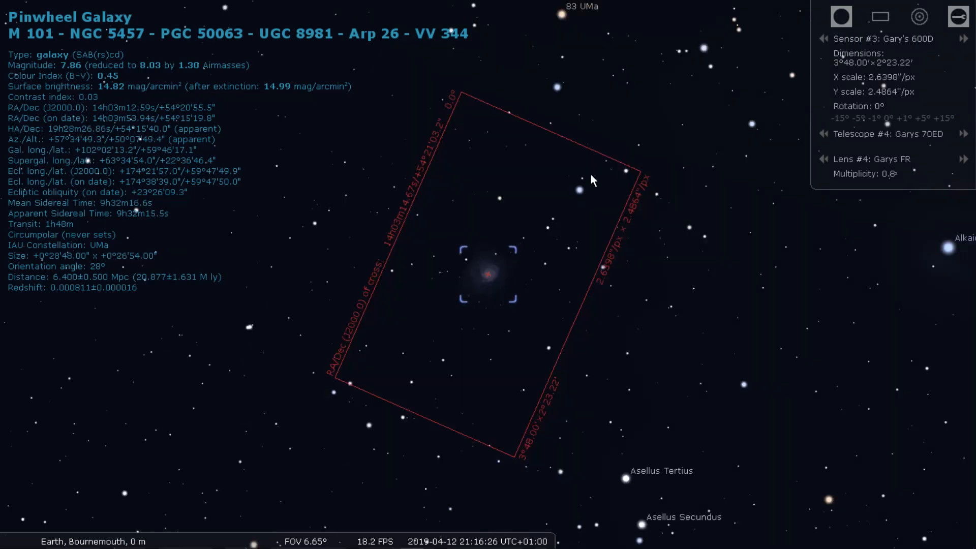
Step: Review the Equatorial Mount setting of the starwave 70 and custom 70ED telescopes, and close the Oculars settings
click(955, 24)
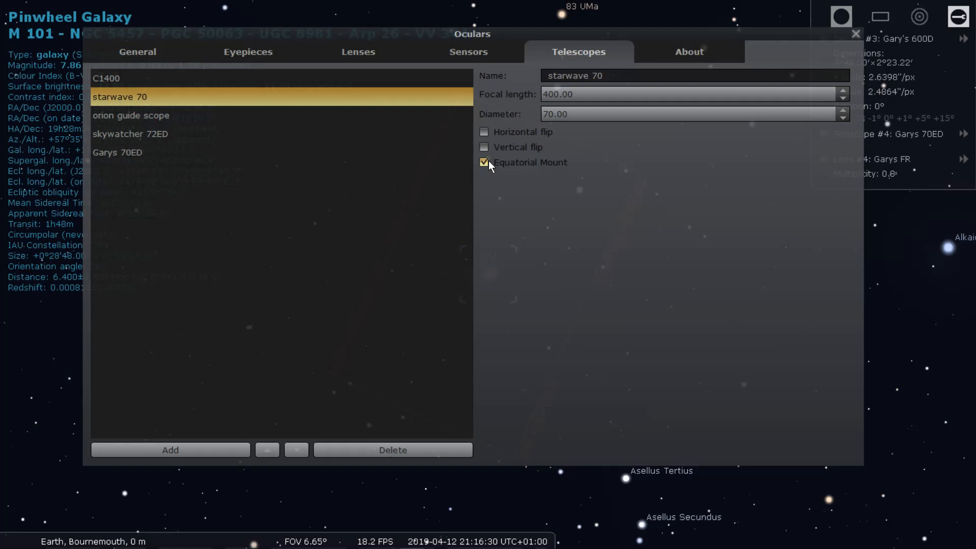
click(112, 152)
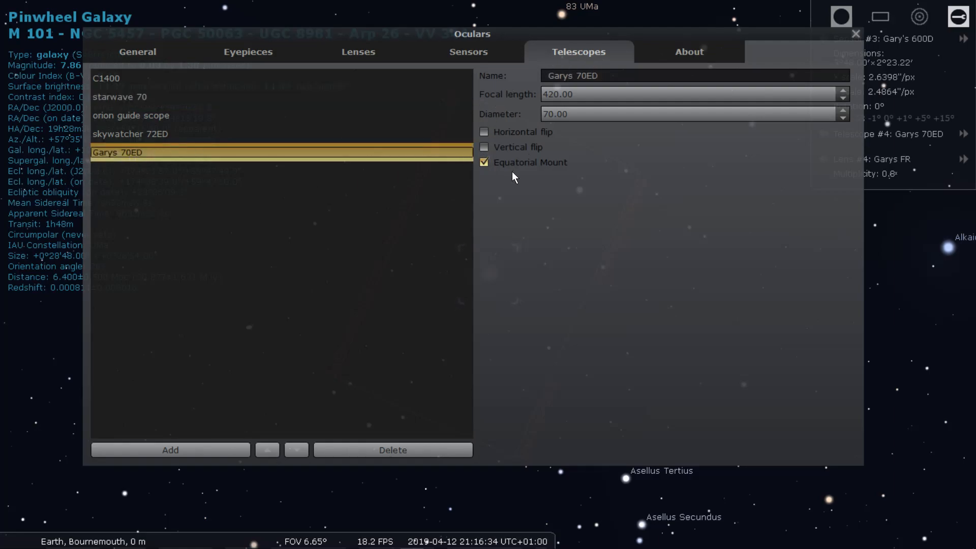
click(856, 34)
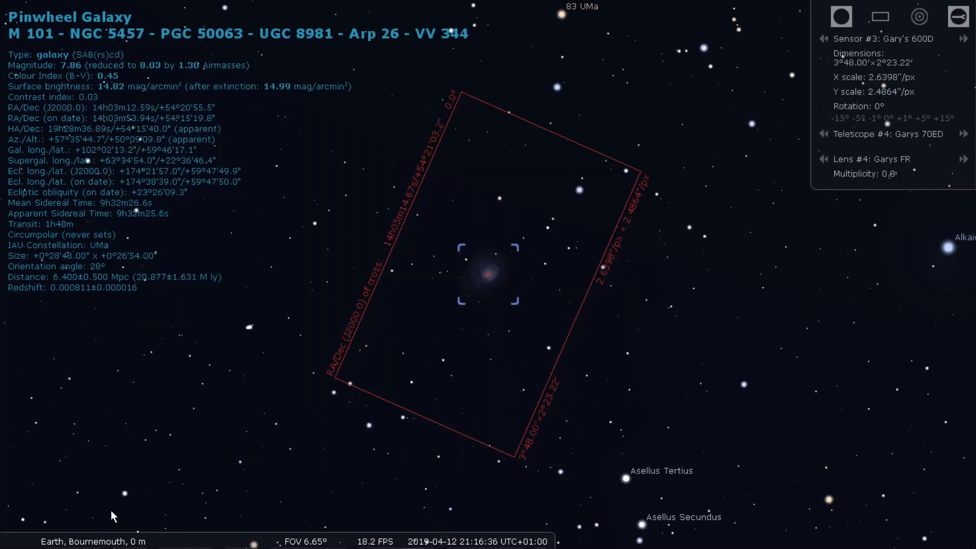
Step: Run time at increased speed to about 05:02 on 2019-04-13 to watch the sensor frame rotate around M101, and restore normal speed
click(515, 537)
click(514, 537)
click(515, 537)
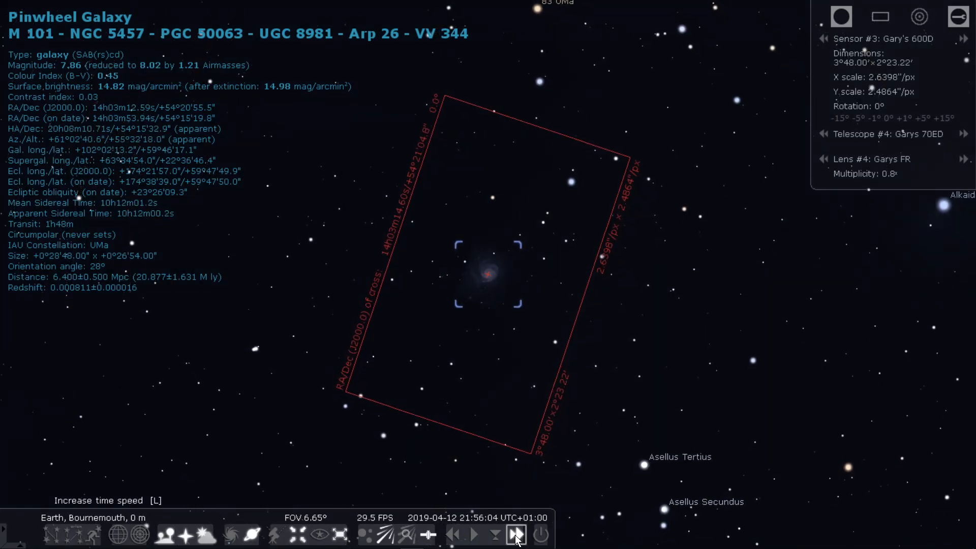
scroll(536, 449, down, 3)
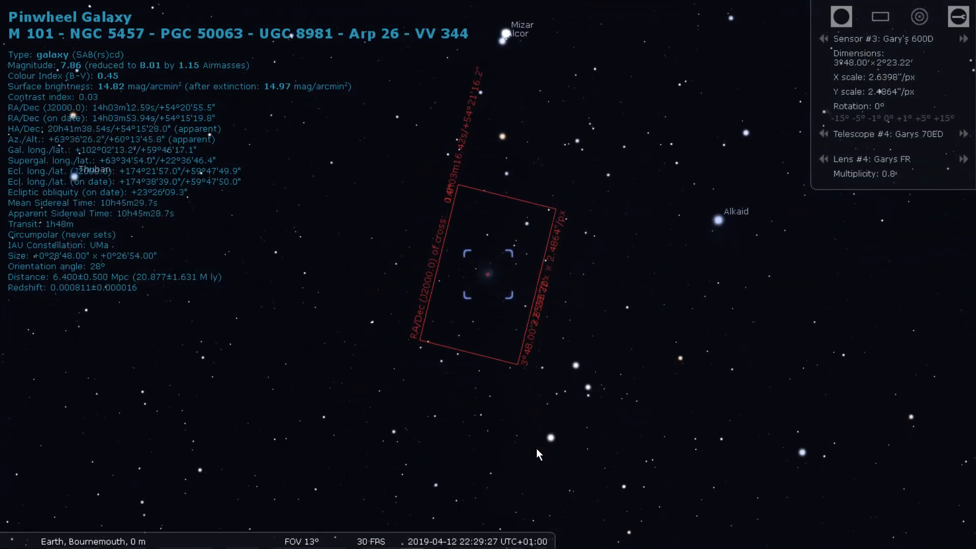
mouse_move(503, 544)
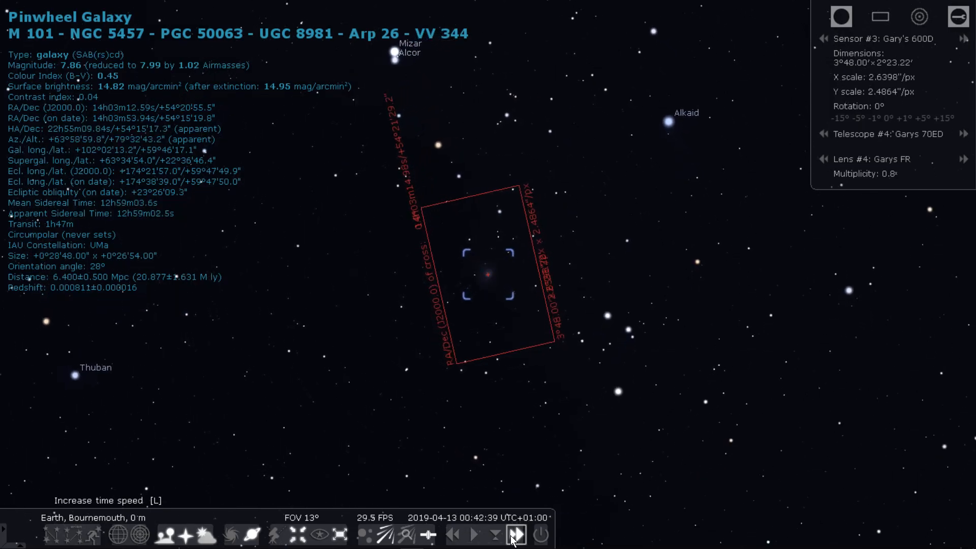
scroll(528, 484, down, 4)
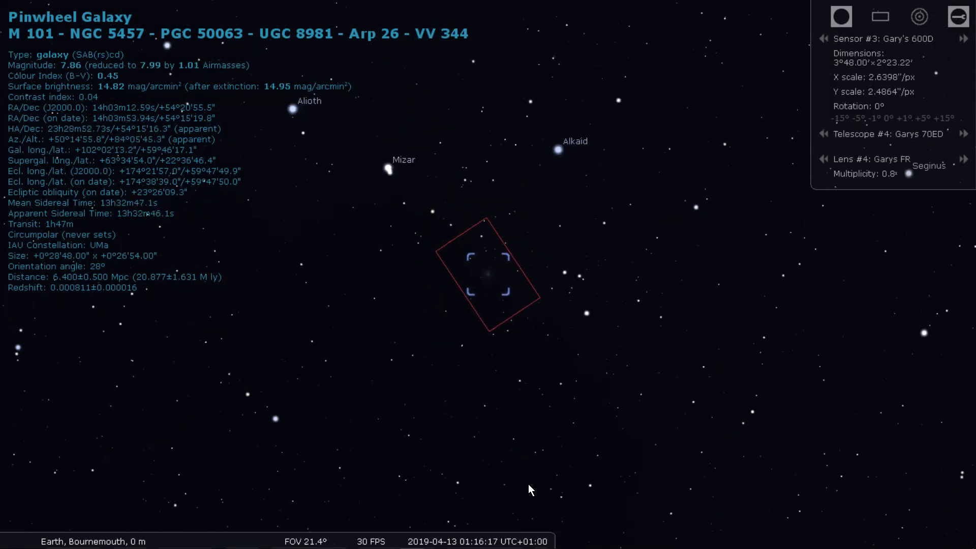
scroll(529, 488, down, 2)
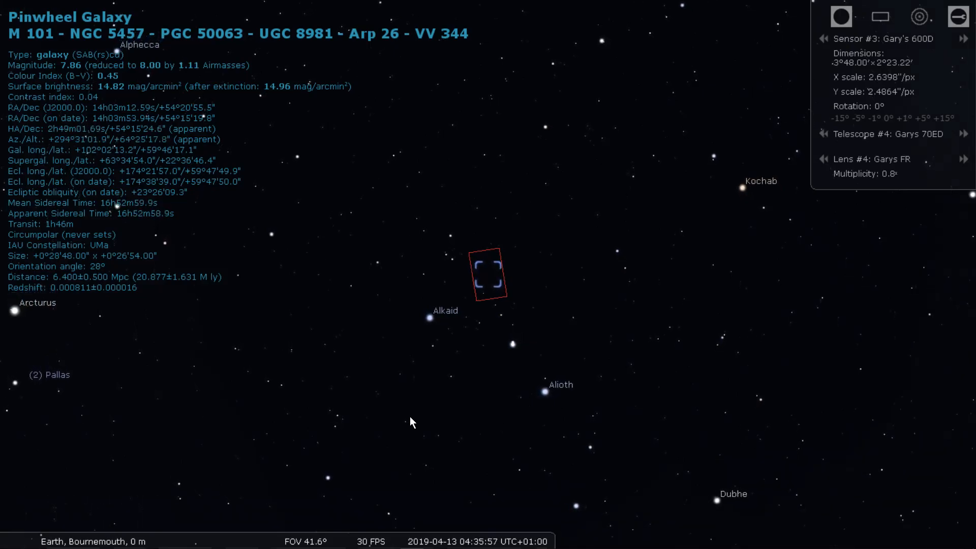
click(470, 536)
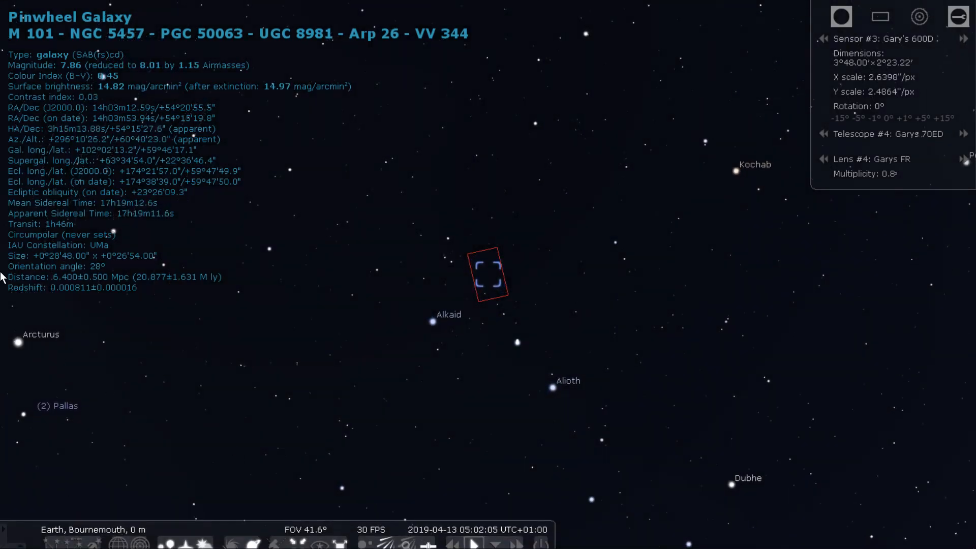
Step: Search for the object M87, centre the view on it, and examine how the sensor frame covers the surrounding galaxies
mouse_move(11, 407)
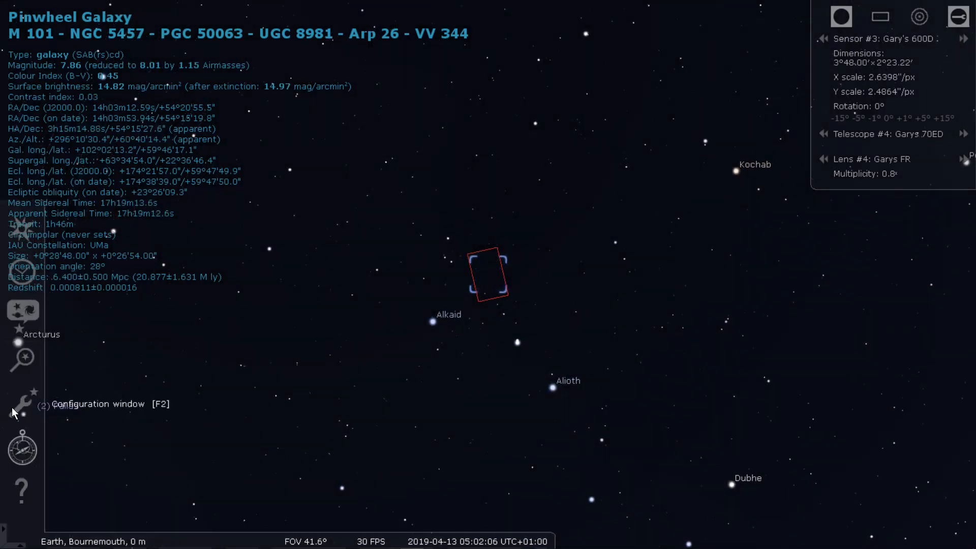
click(29, 361)
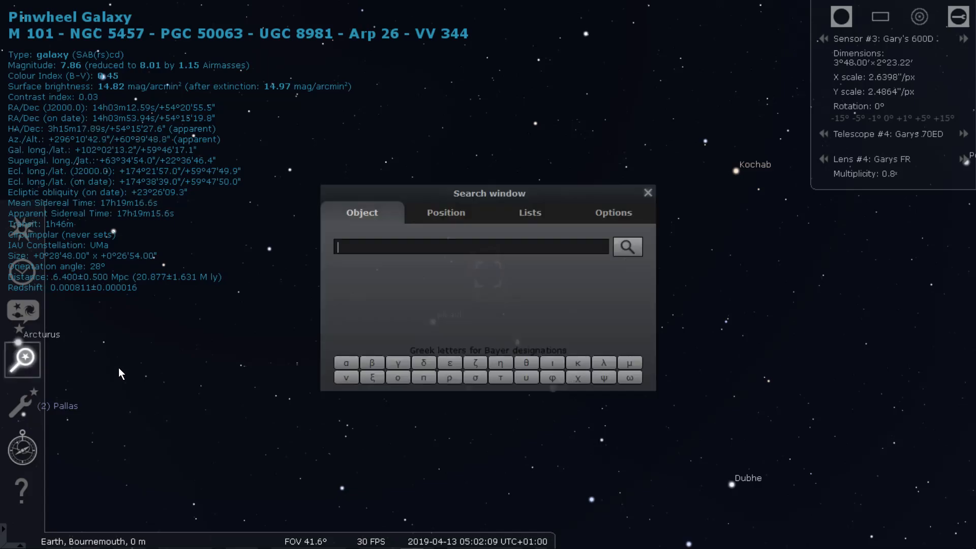
text(m87)
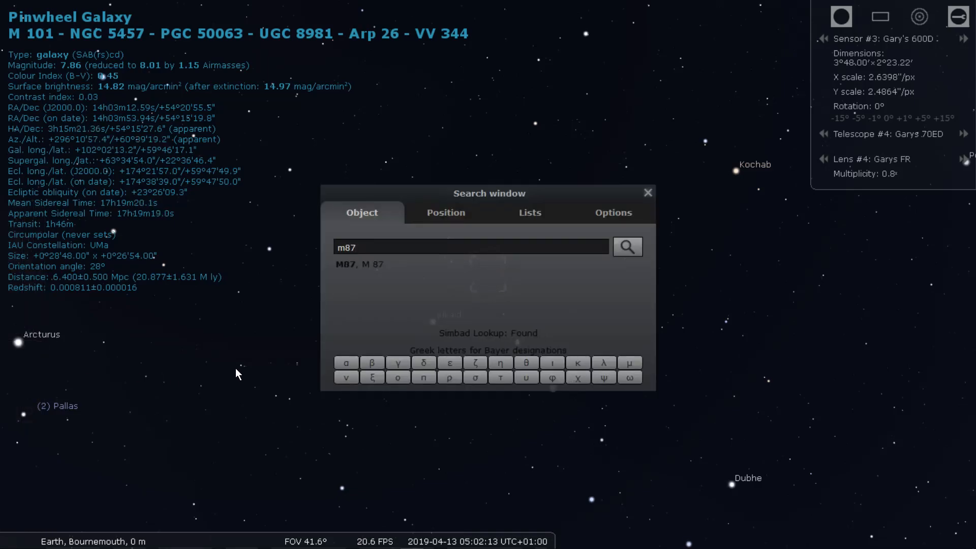
key(Return)
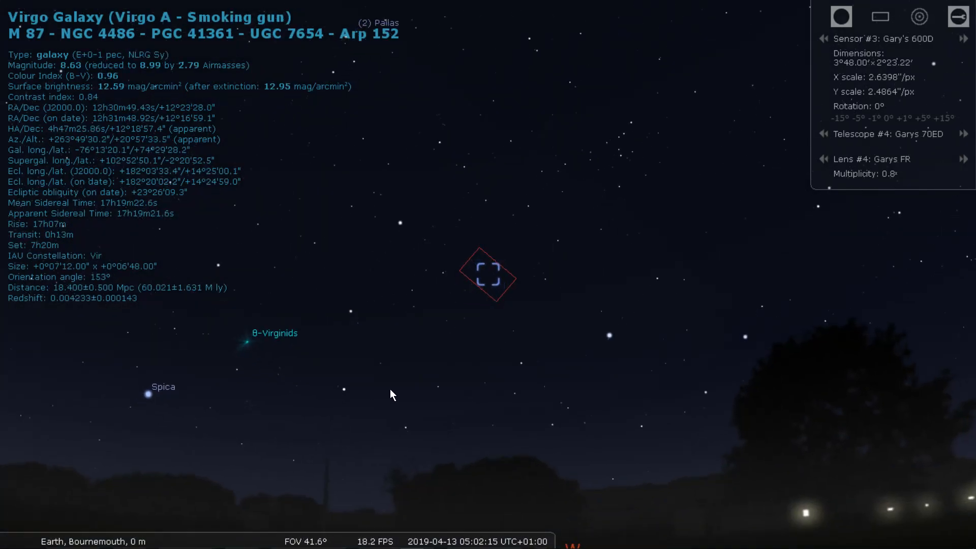
scroll(498, 275, up, 5)
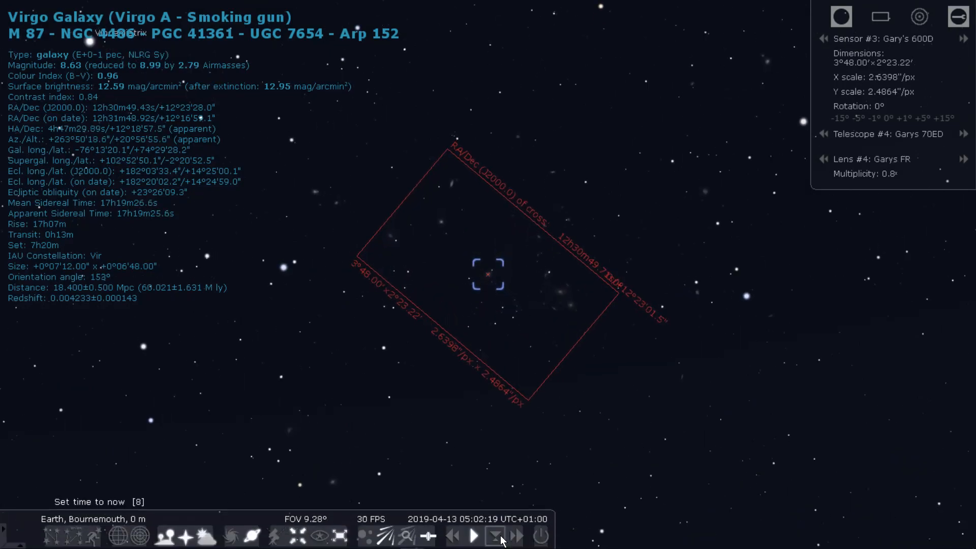
Step: Run time forward at increased speed to about 05:54 on 2019-04-13 to watch M87 sink towards the western horizon
click(516, 533)
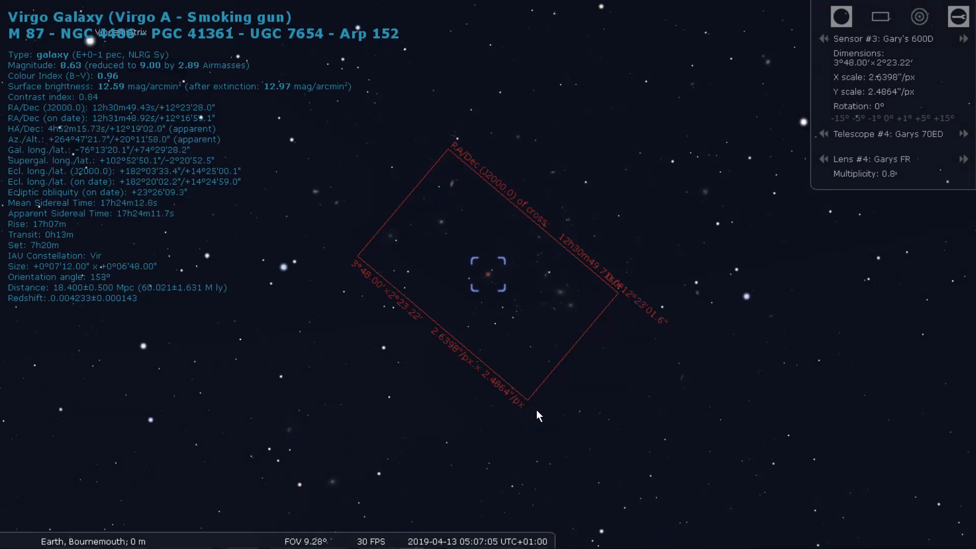
scroll(536, 425, down, 4)
scroll(536, 424, down, 2)
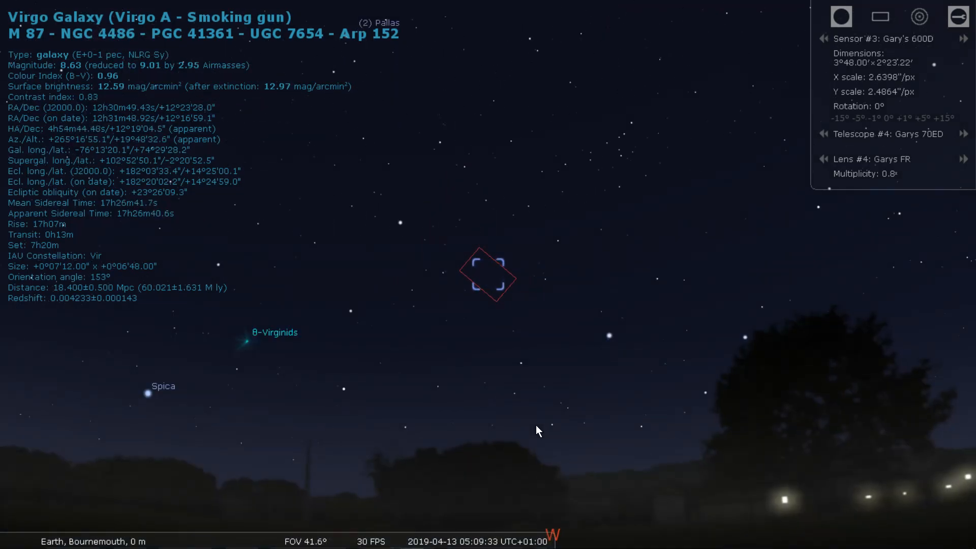
click(513, 534)
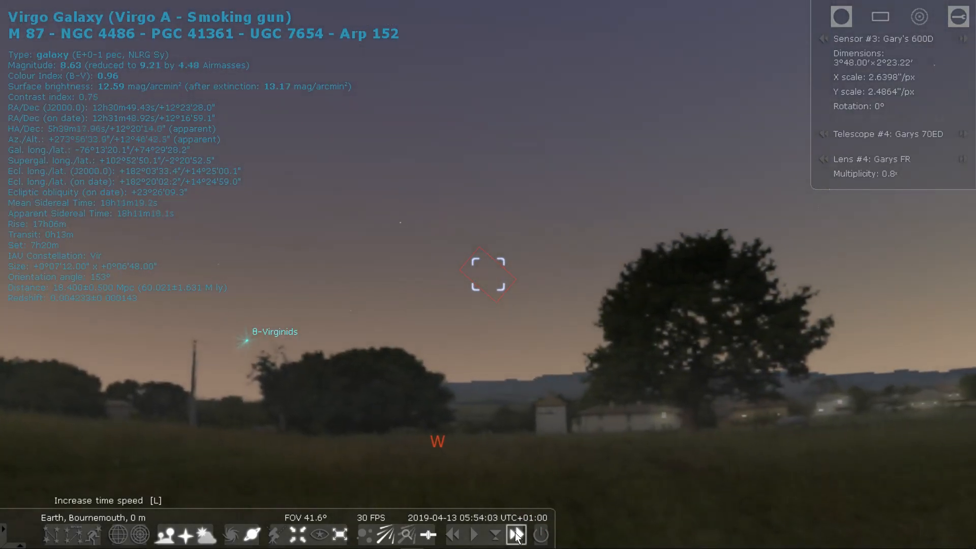
Step: Run time backwards at increased speed to about 19:35 on 2019-04-12 to watch M87's frame orientation, and restore the normal time rate
click(464, 536)
click(451, 535)
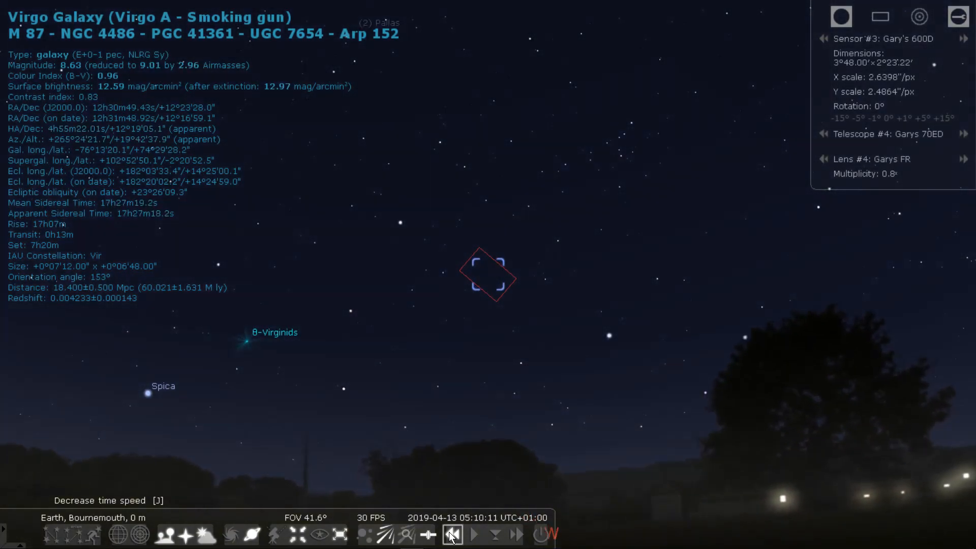
click(451, 534)
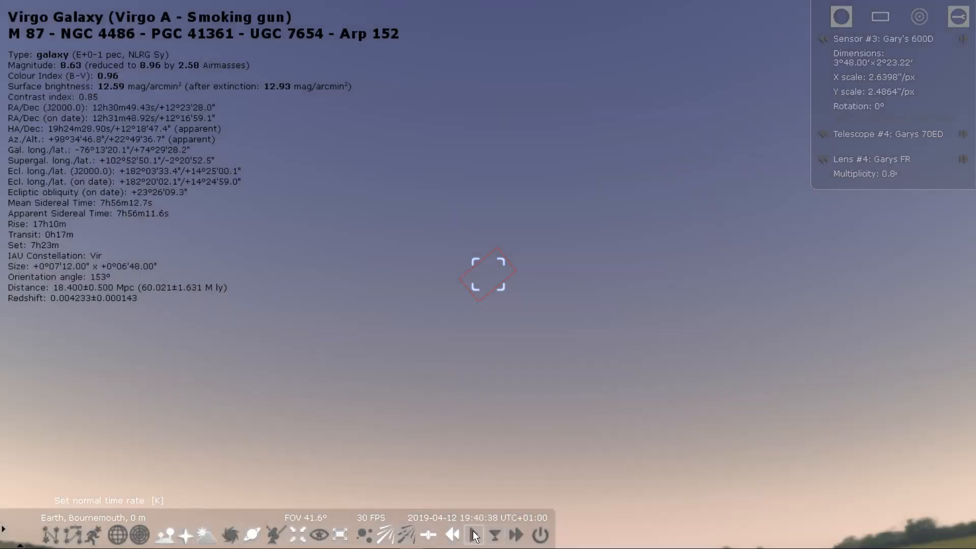
click(473, 534)
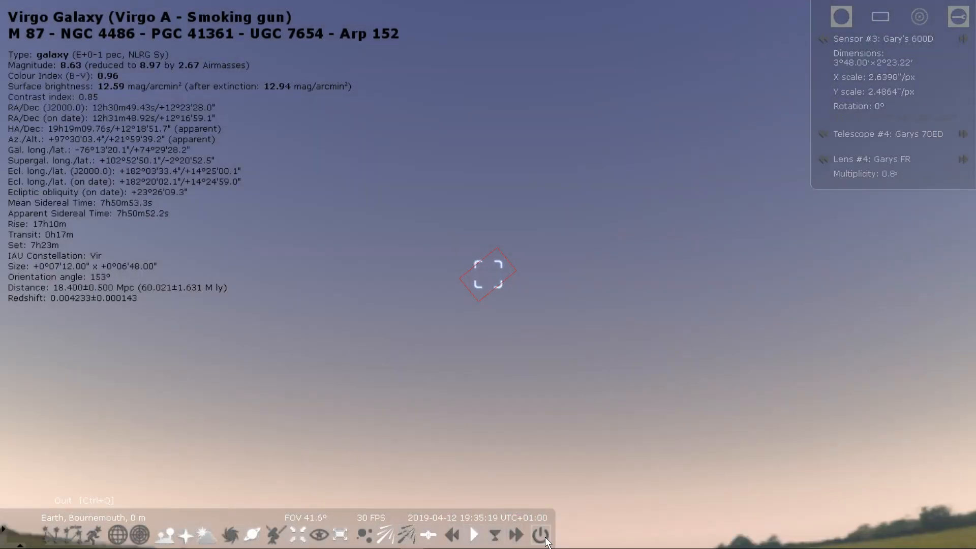
Step: Quit the planetarium program and switch to the Starwave 70ED F6 travel refractor page in Google Chrome
click(540, 534)
key(alt+Tab)
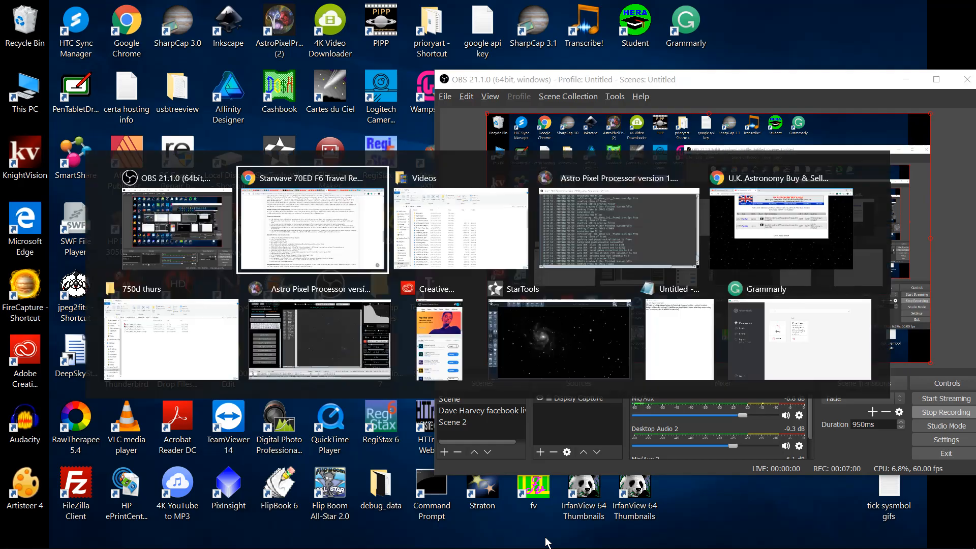
key(alt+Tab)
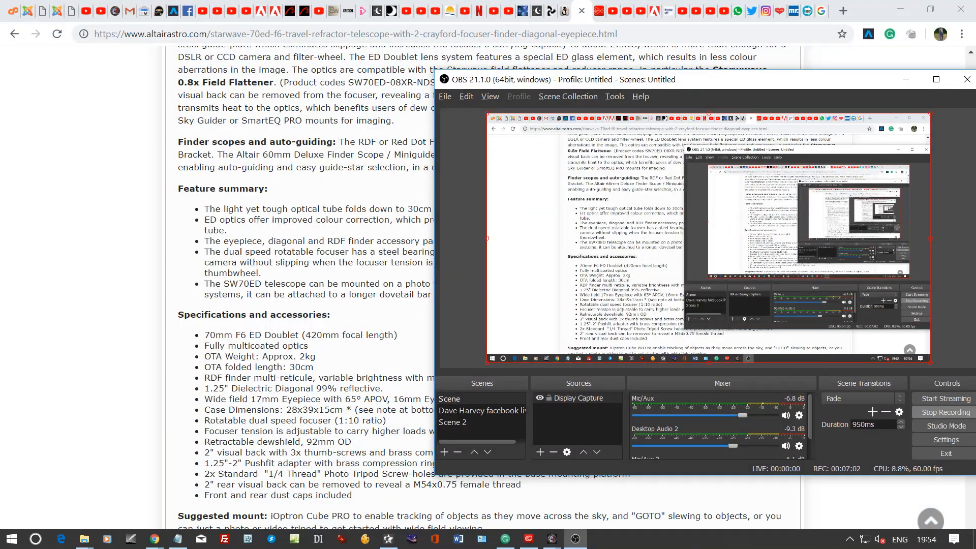